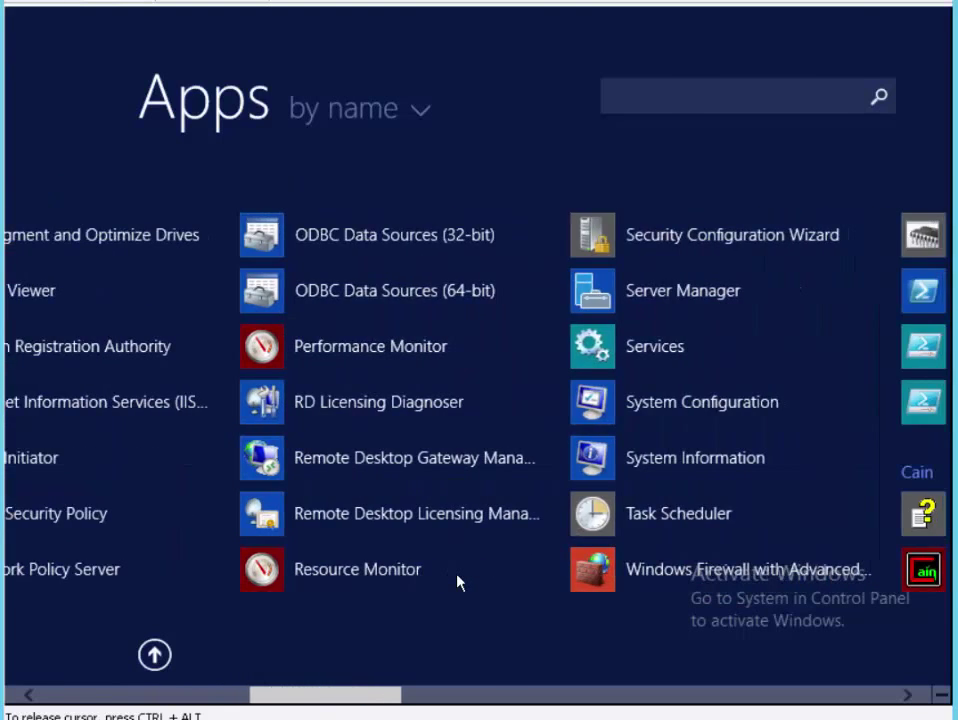
Look through the full list of installed apps for the MAC address changer and search the list for "win"
scroll(458, 581, down, 3)
scroll(458, 581, down, 2)
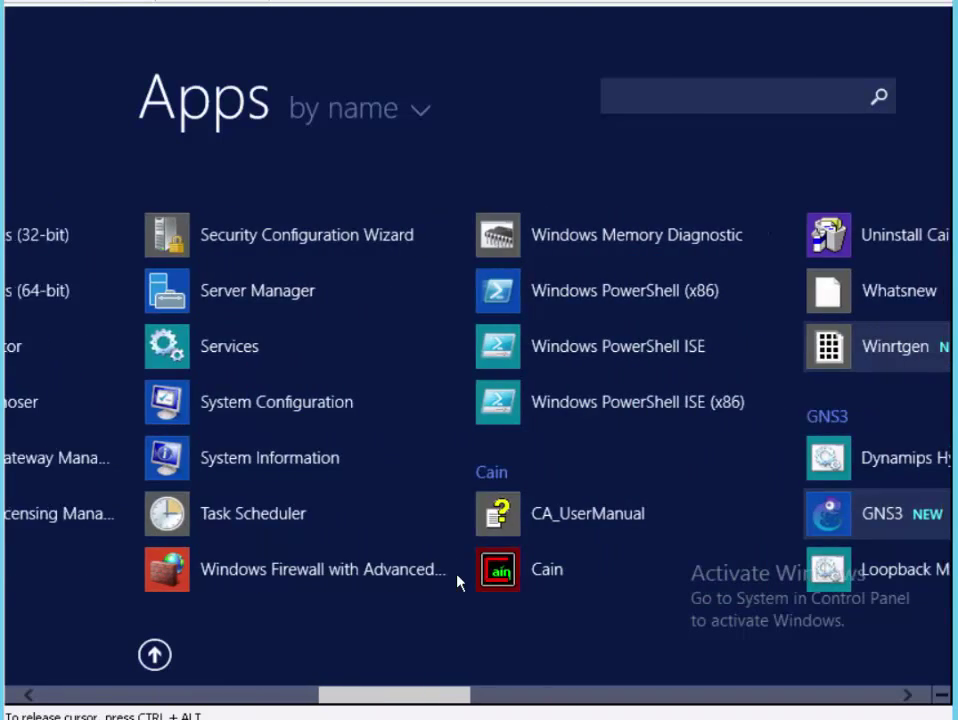
scroll(458, 581, down, 2)
scroll(458, 581, down, 3)
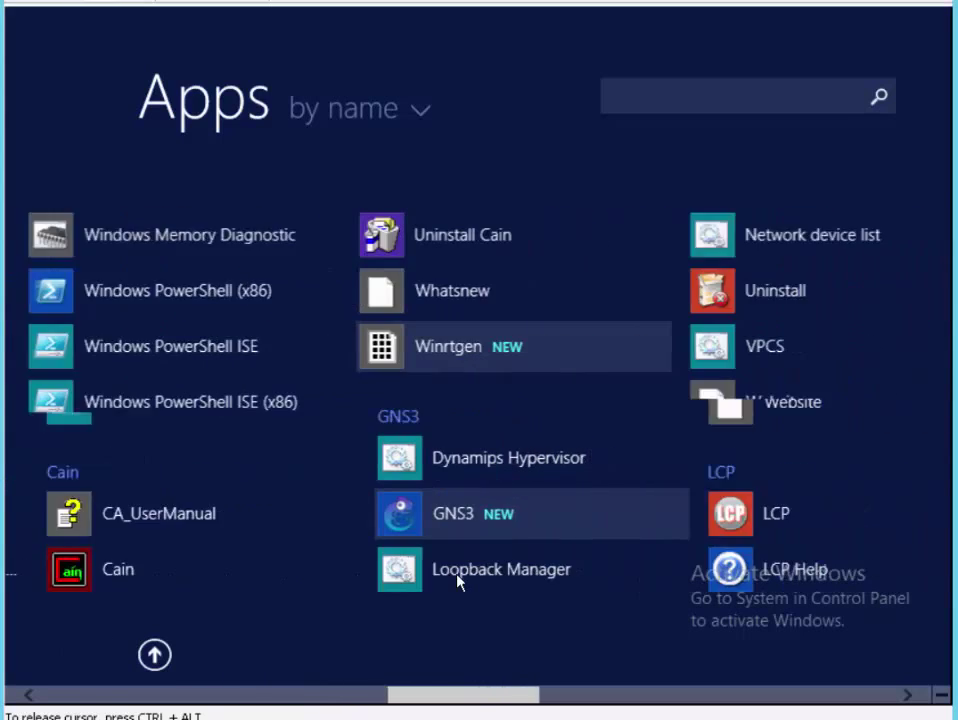
scroll(458, 580, down, 2)
scroll(458, 581, down, 2)
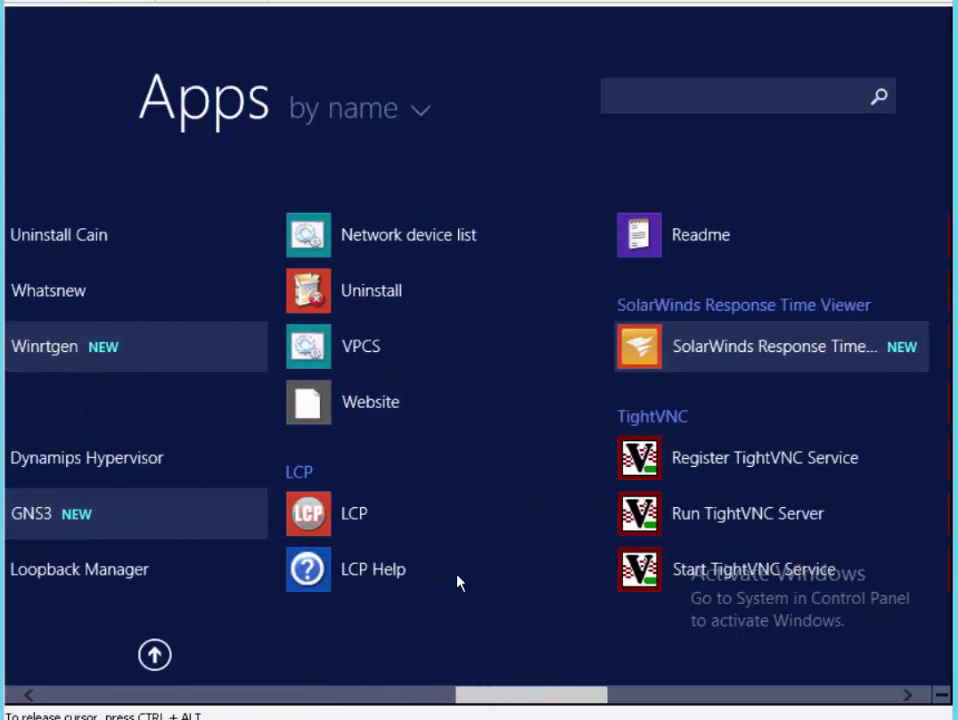
scroll(458, 581, down, 2)
scroll(458, 581, down, 5)
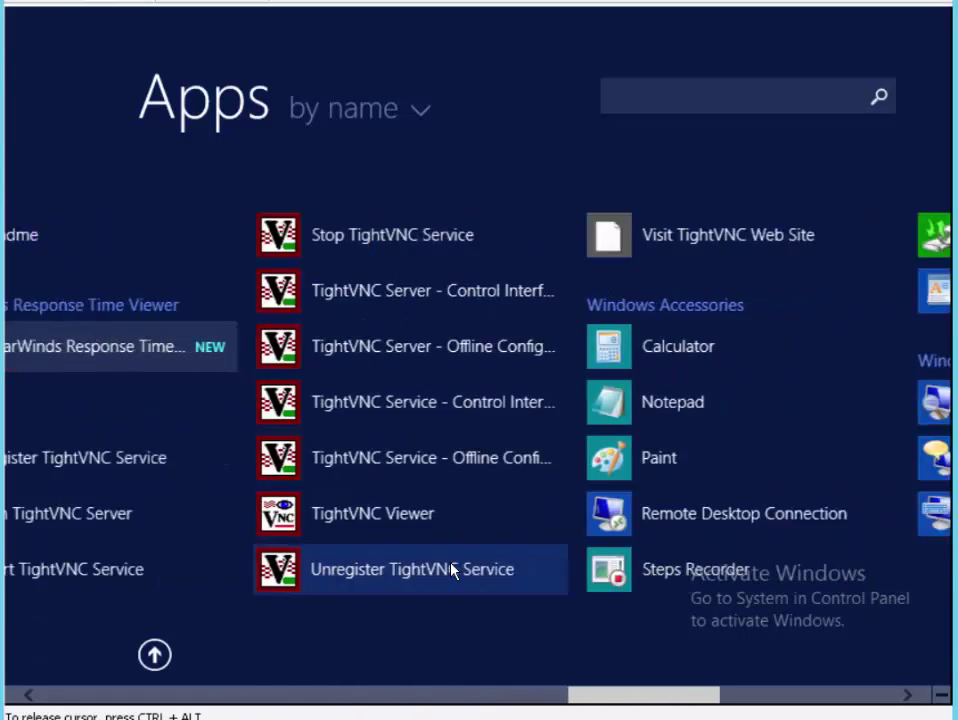
scroll(452, 570, down, 4)
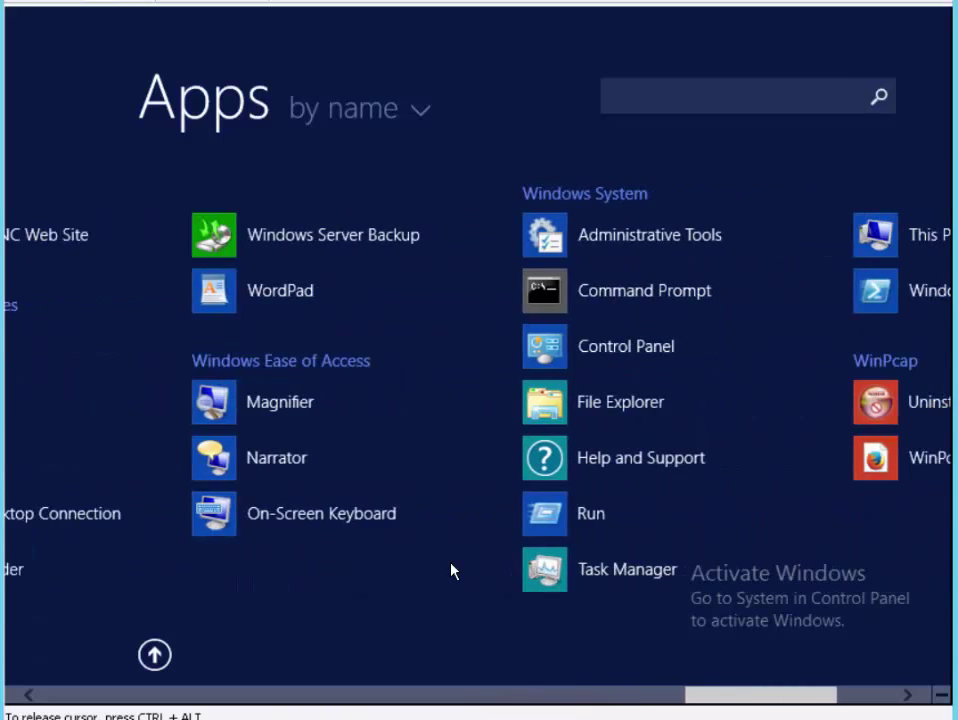
scroll(452, 570, down, 3)
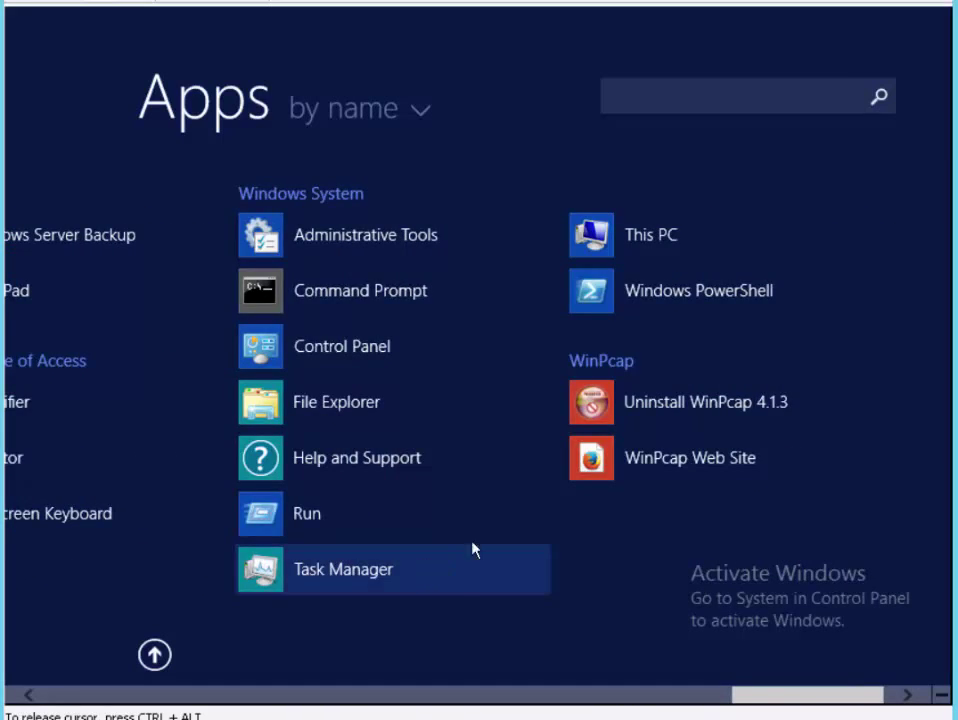
click(655, 97)
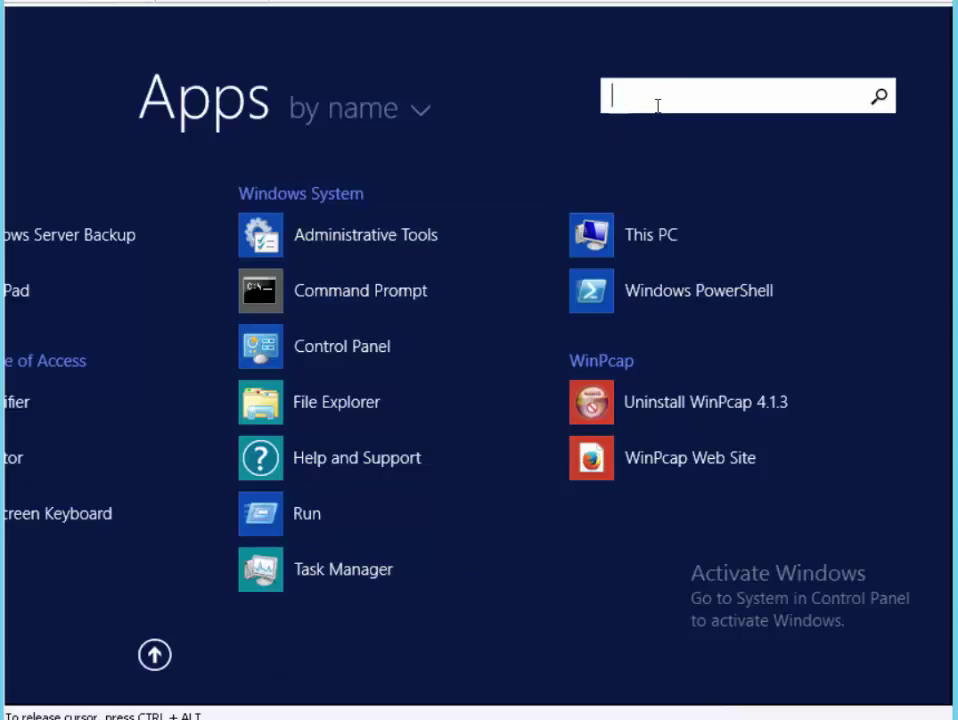
text(win)
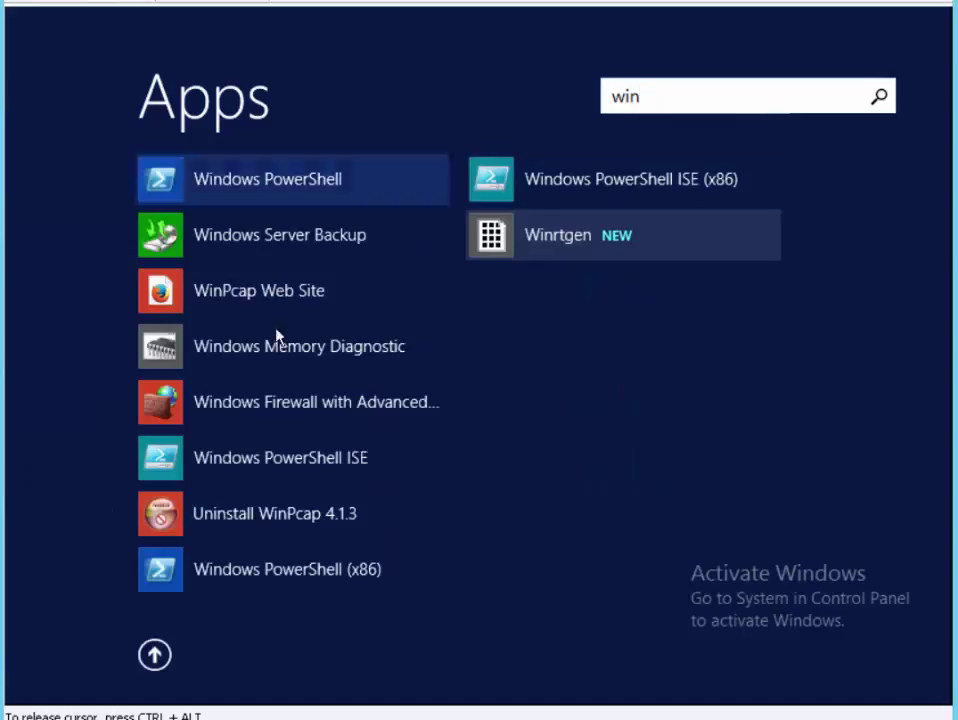
Return to the desktop and run the Windows7_MAC_address_changer installer from the Lab2 folder in CPTC Tools
click(150, 655)
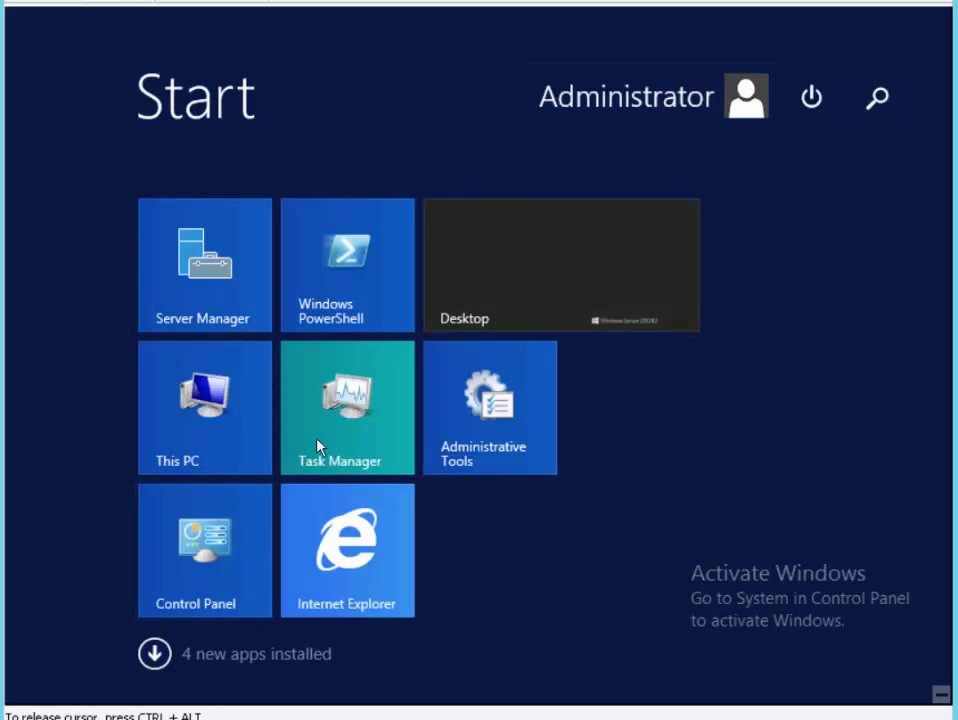
click(594, 287)
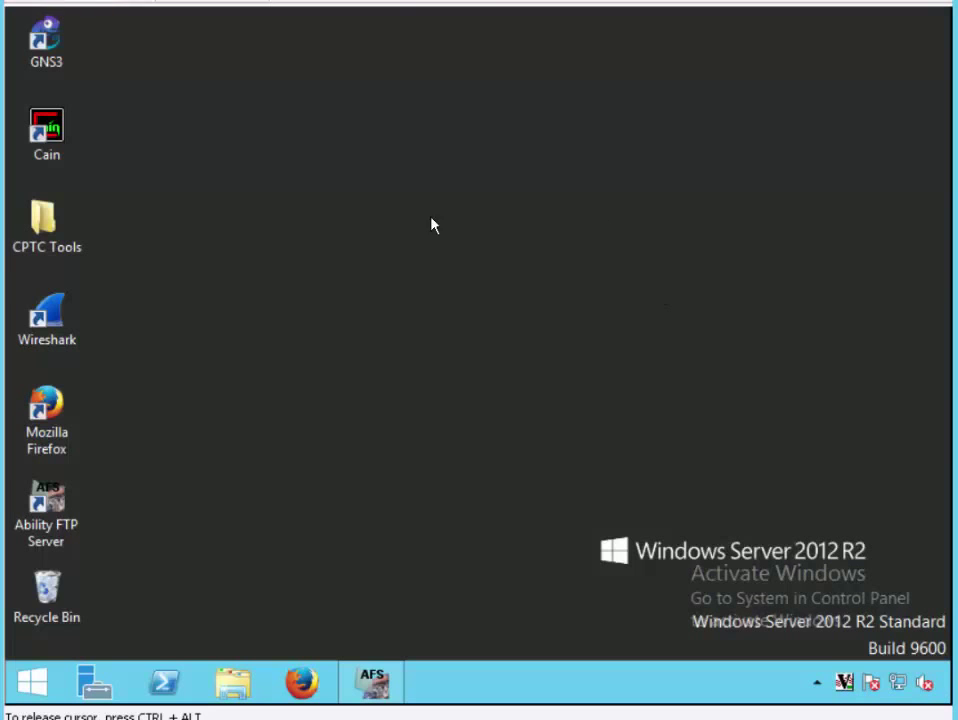
double_click(43, 222)
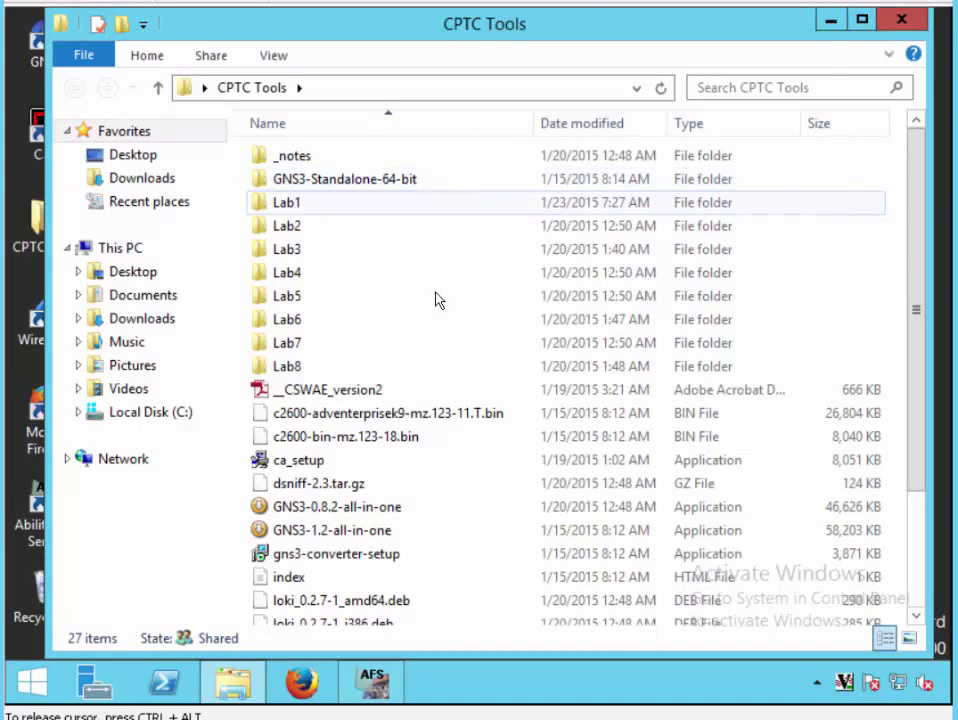
double_click(287, 226)
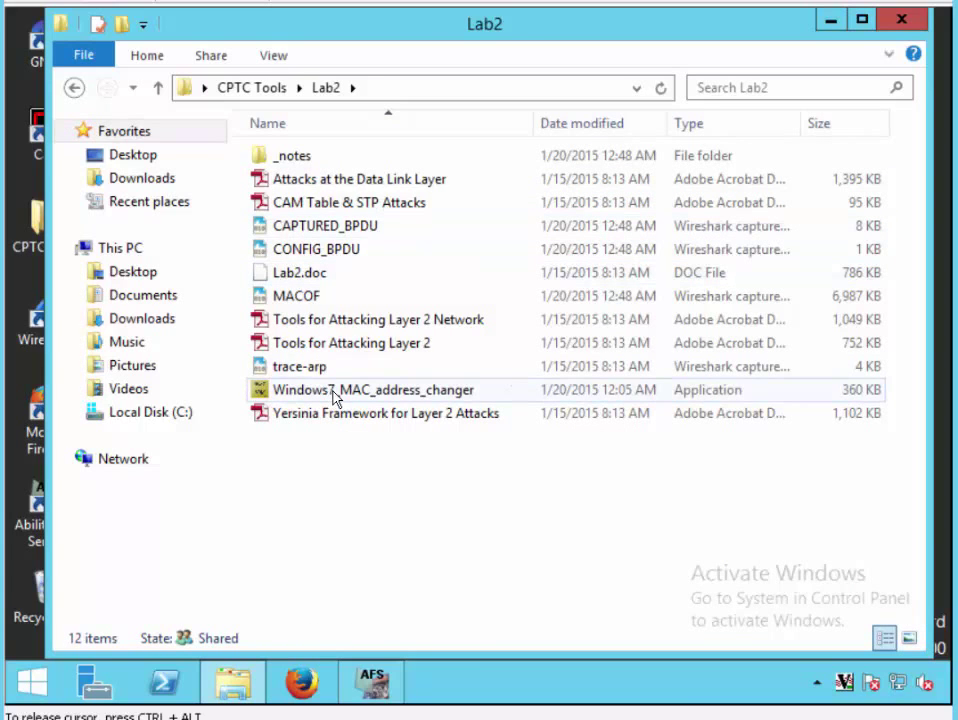
double_click(335, 395)
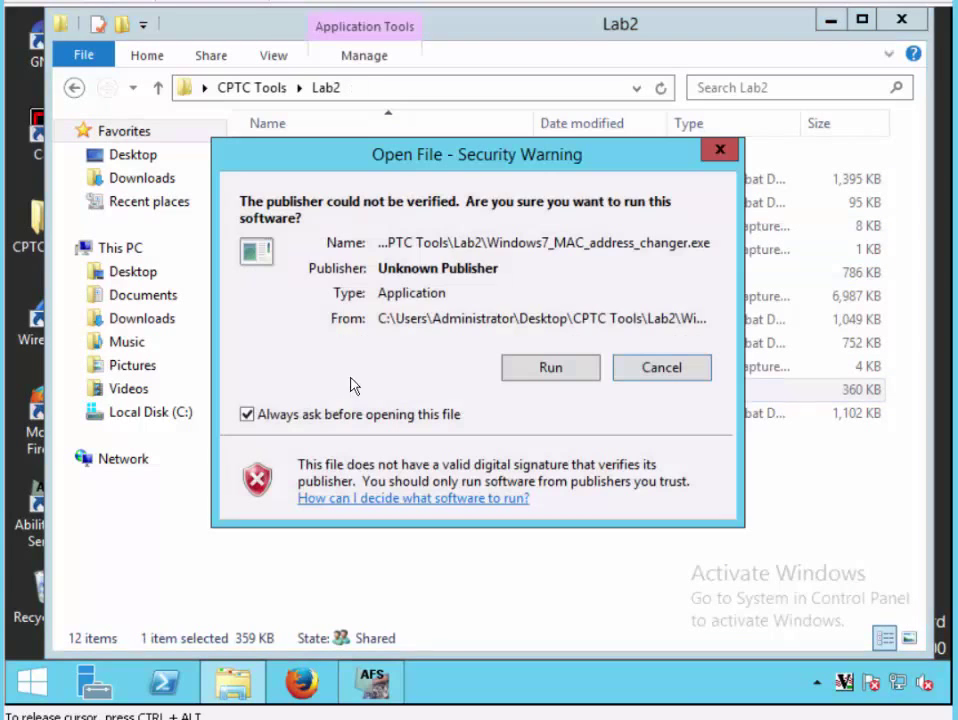
click(538, 370)
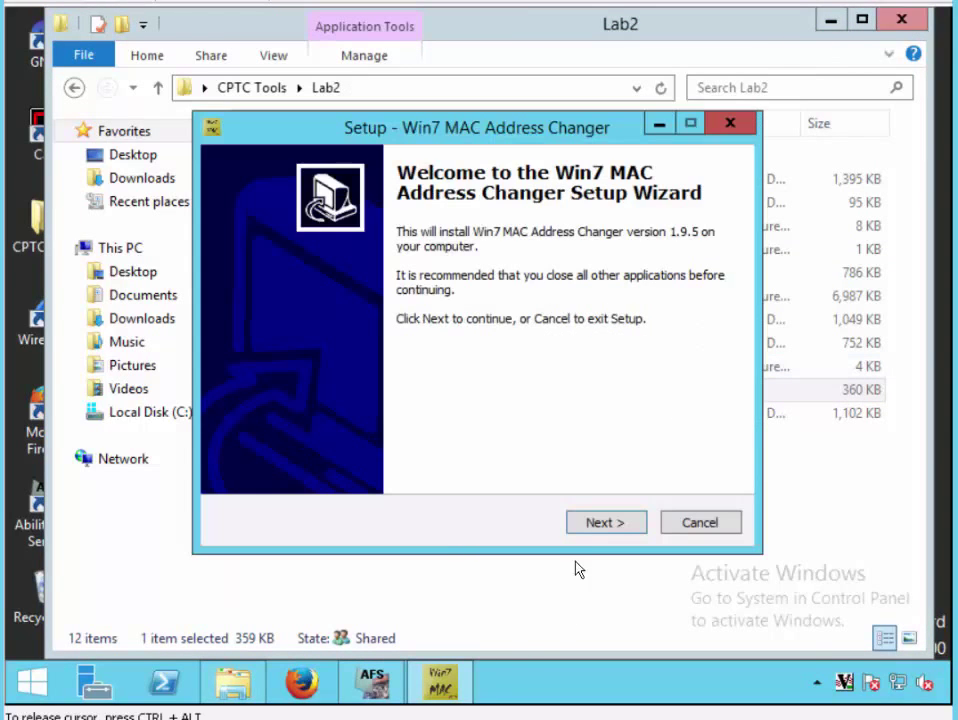
Review and accept the license agreement in the Win7 MAC Address Changer setup and continue to the destination choice
click(607, 525)
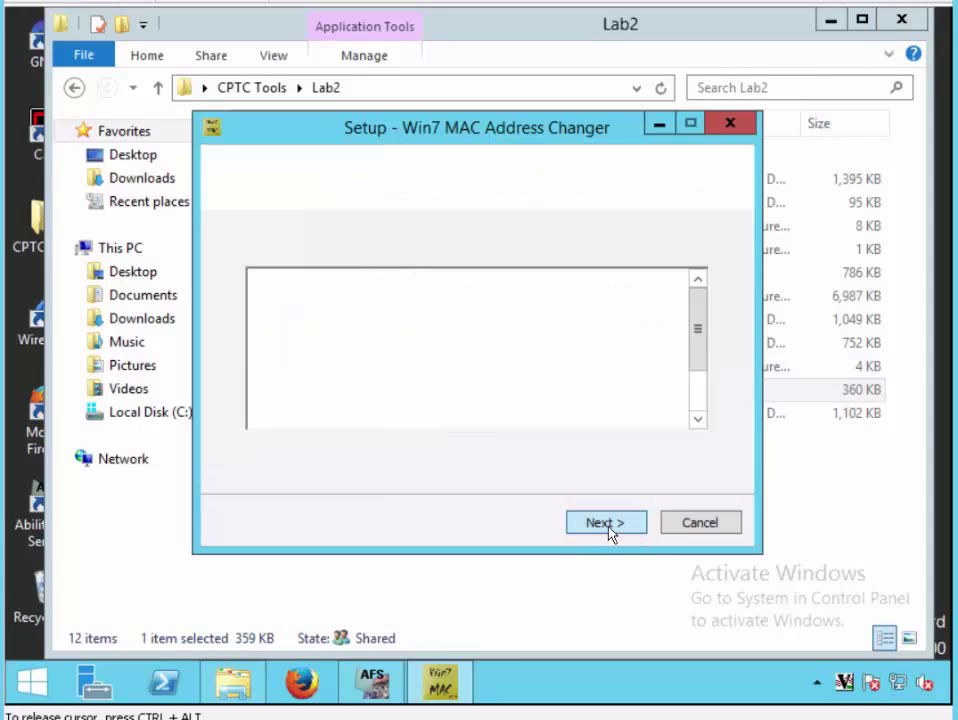
click(346, 455)
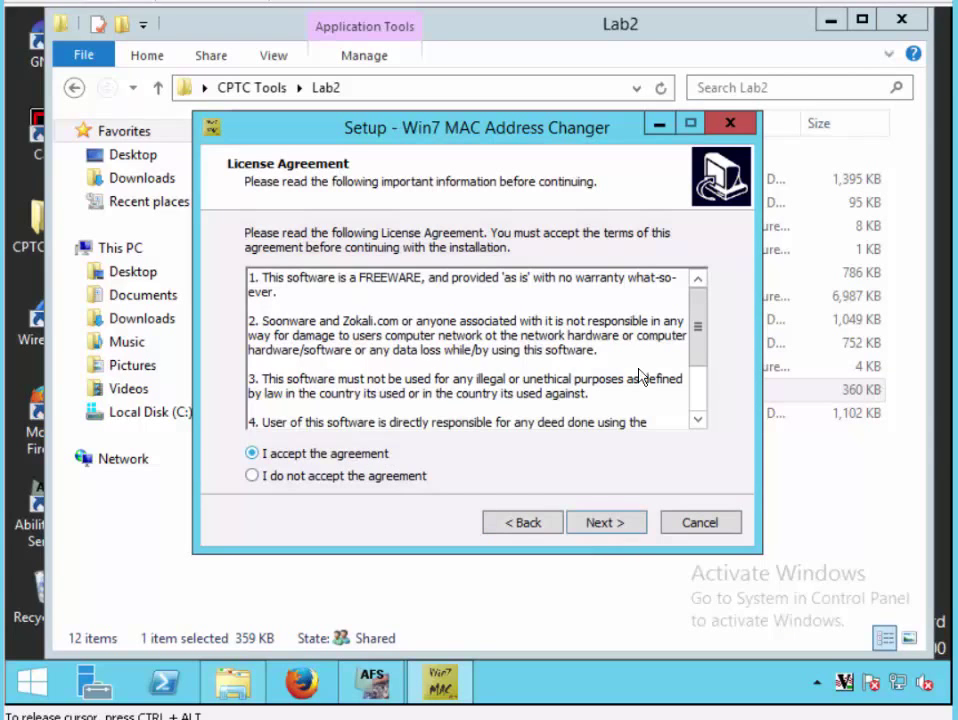
scroll(698, 370, down, 1)
scroll(698, 370, down, 3)
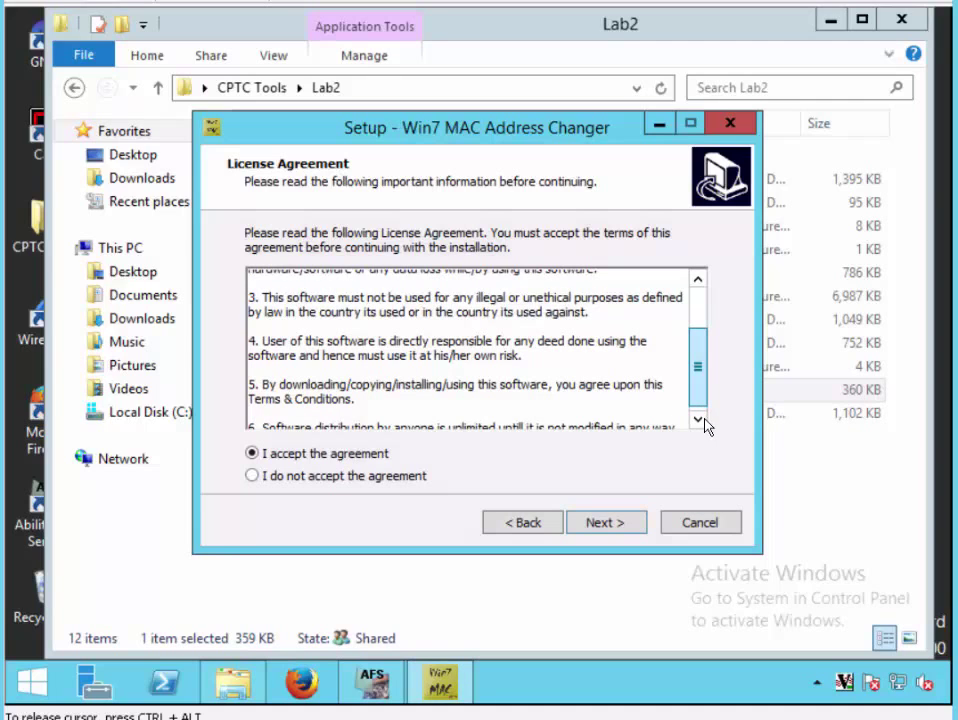
click(697, 421)
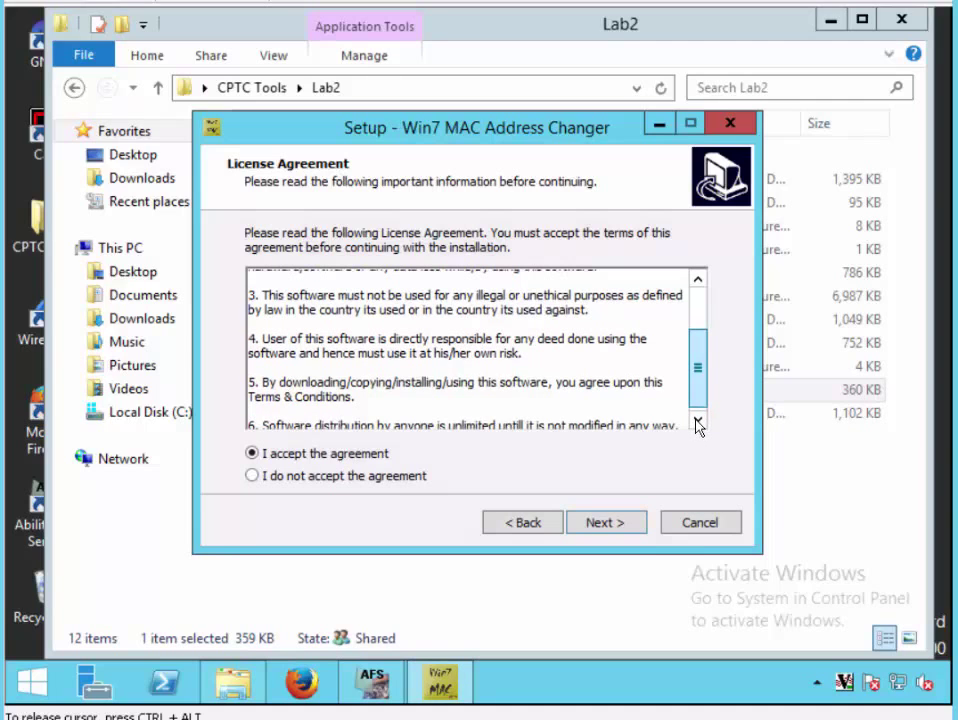
click(616, 528)
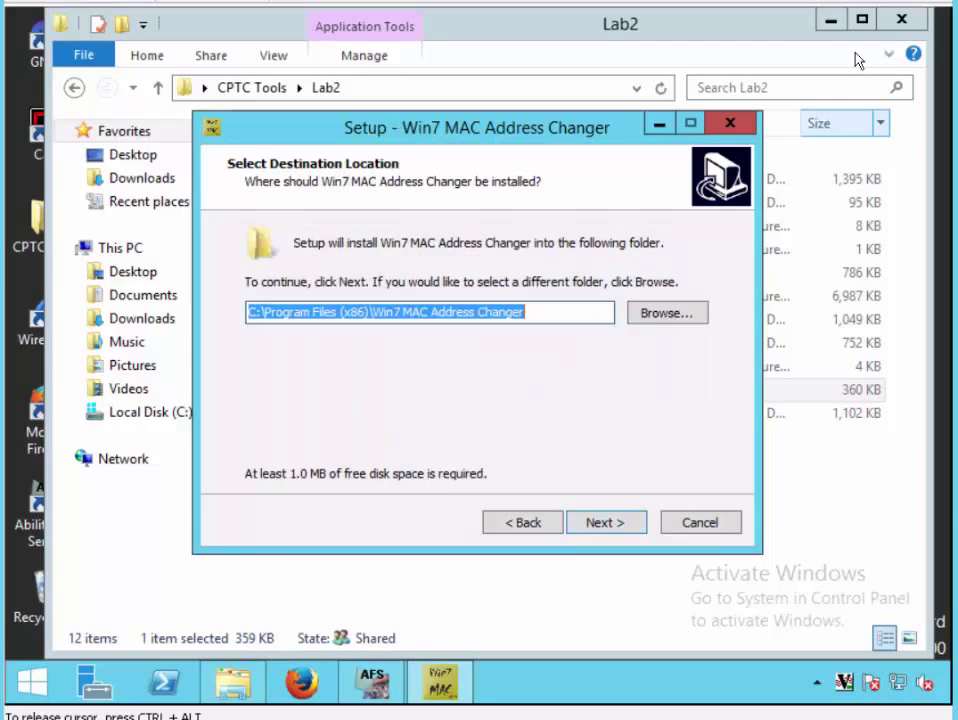
Close the Lab2 folder window and complete the installation in the default folder with a desktop icon
click(901, 18)
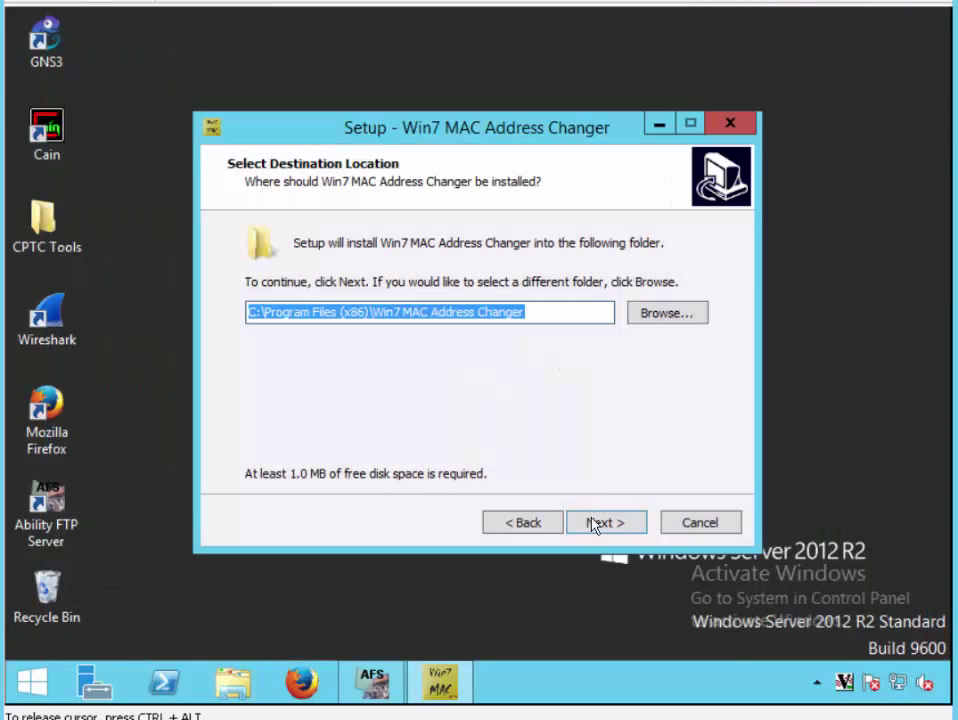
click(616, 527)
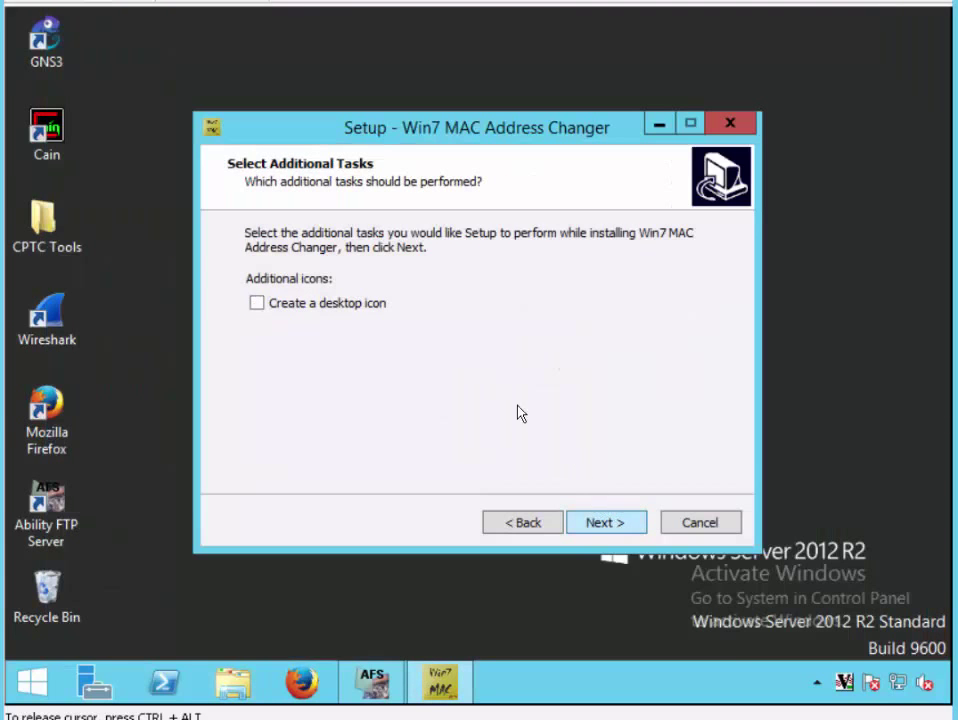
click(612, 523)
click(610, 524)
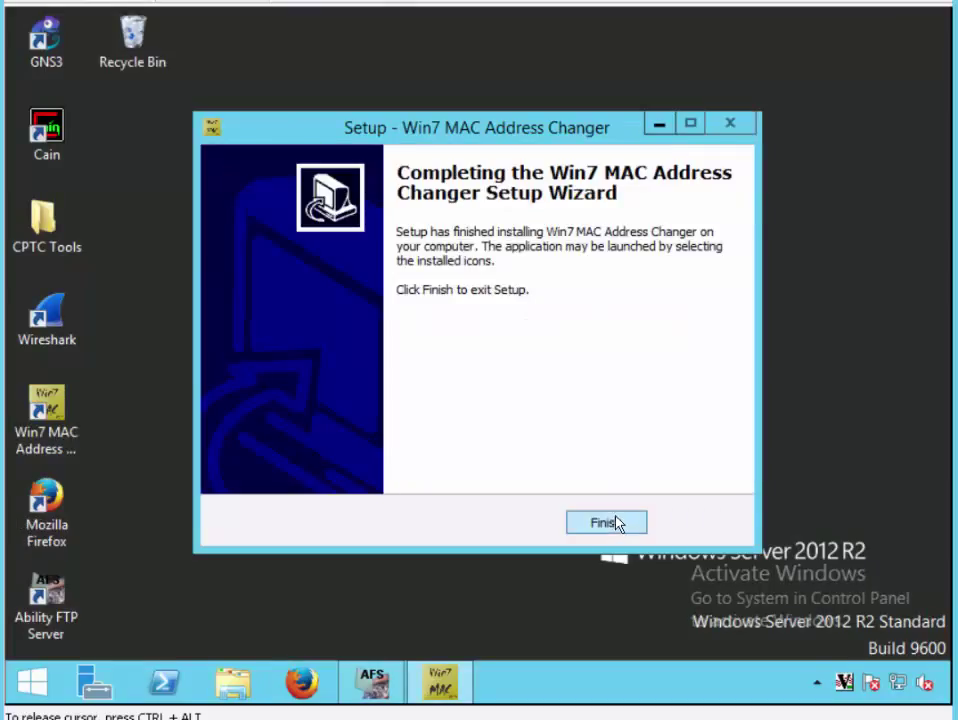
click(606, 523)
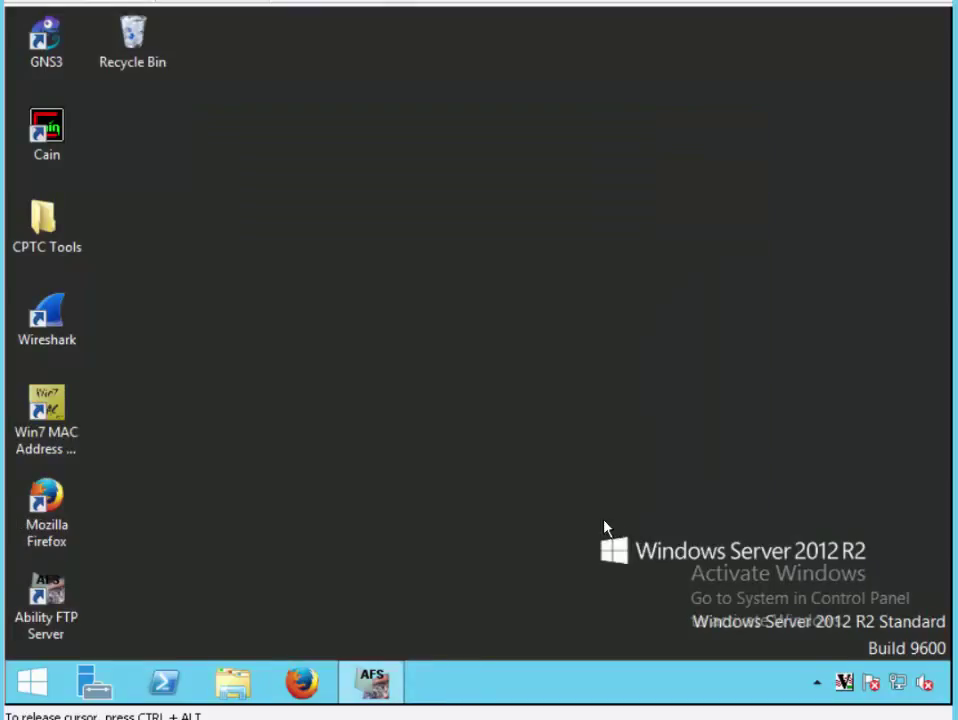
Launch Win7 MAC Address Changer from the installed apps and move its window clear of the desktop icons
click(36, 686)
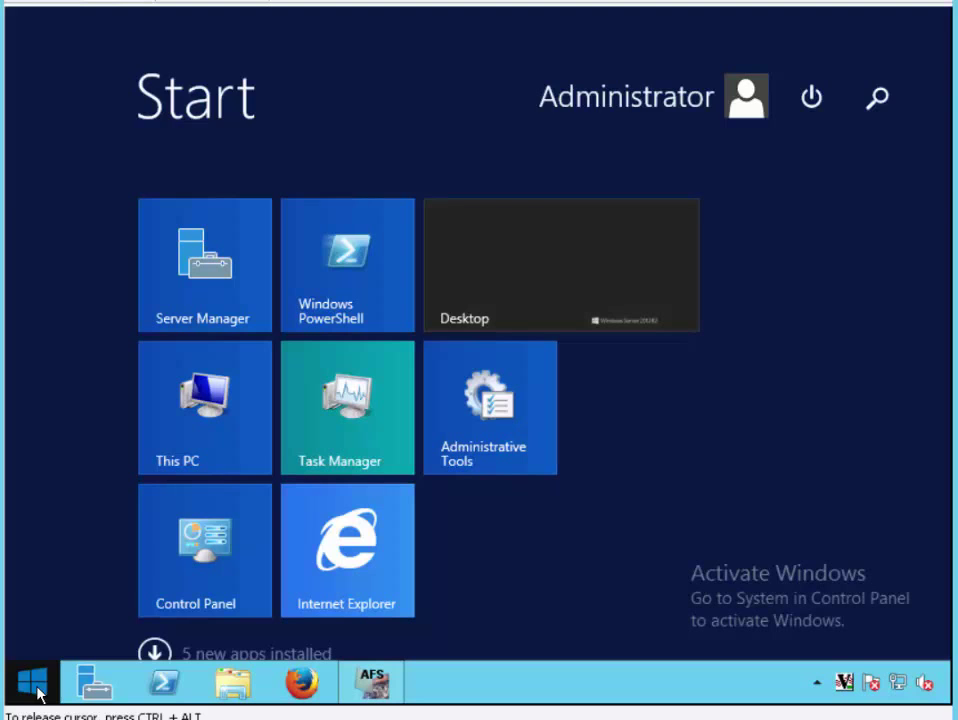
click(154, 654)
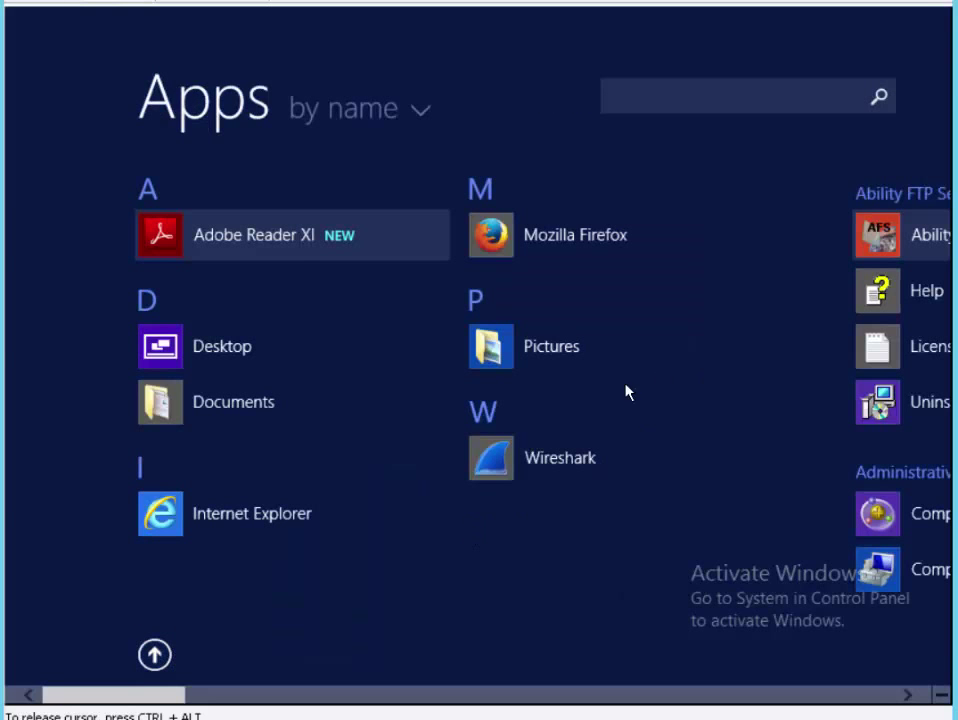
scroll(724, 478, down, 8)
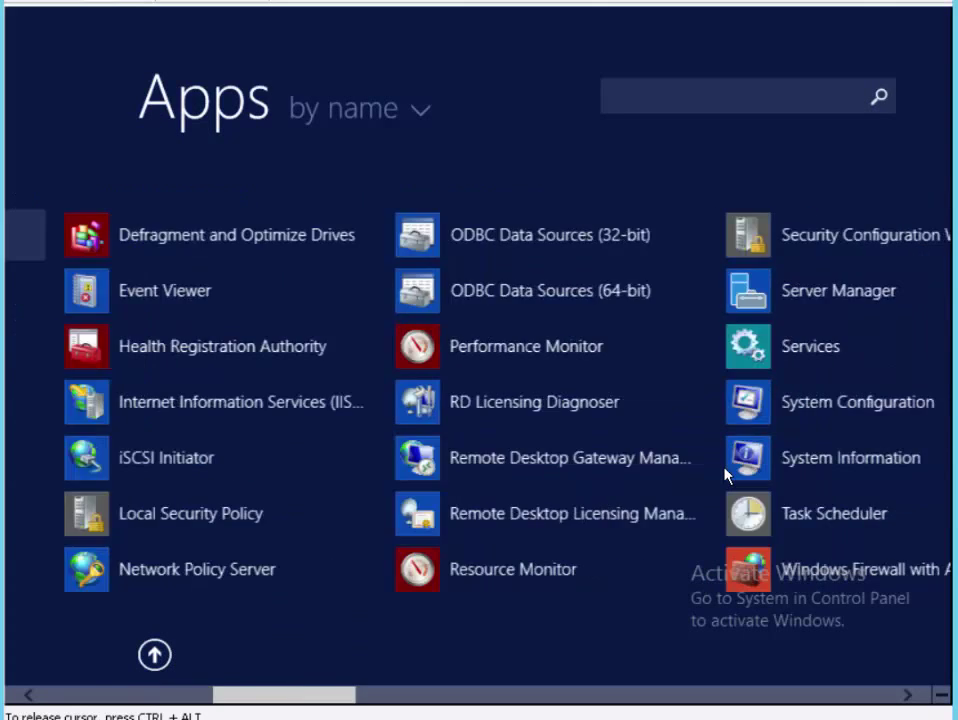
scroll(725, 476, down, 4)
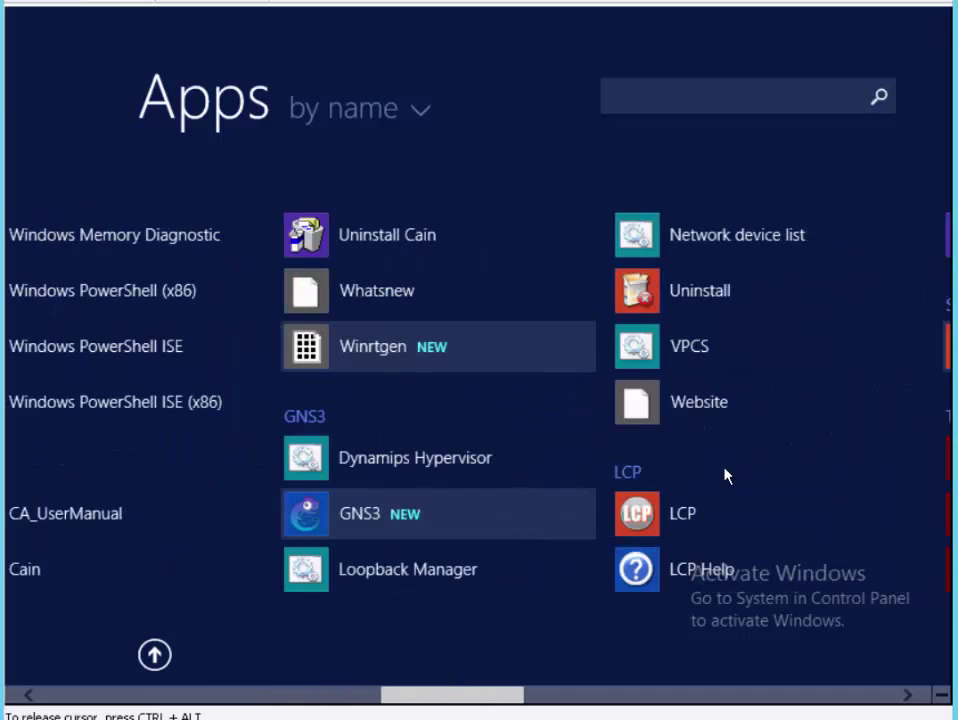
scroll(726, 476, down, 6)
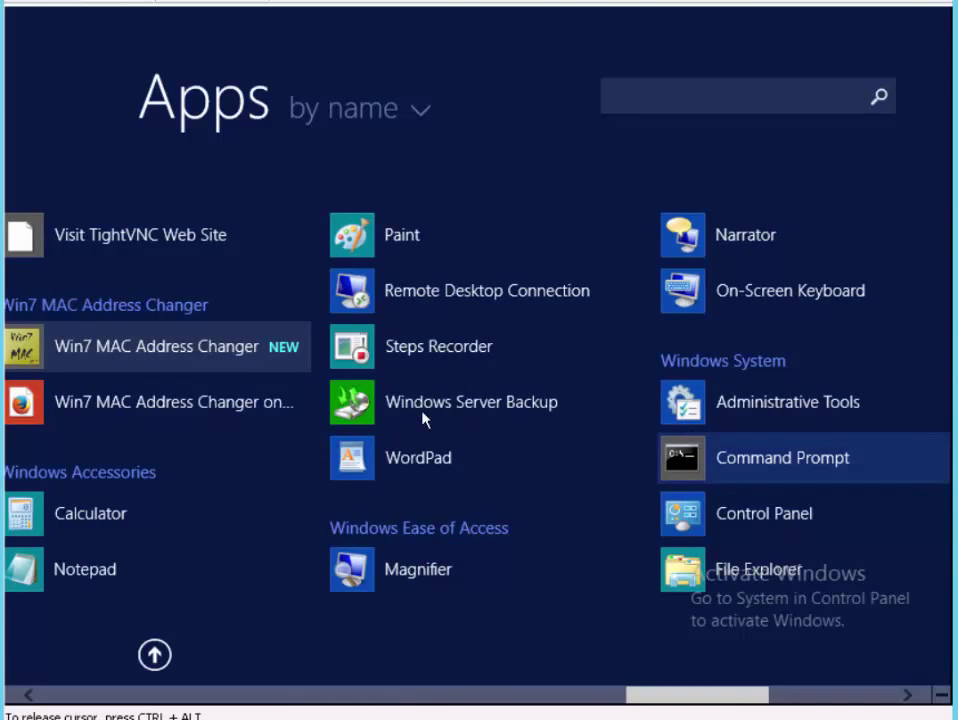
click(150, 355)
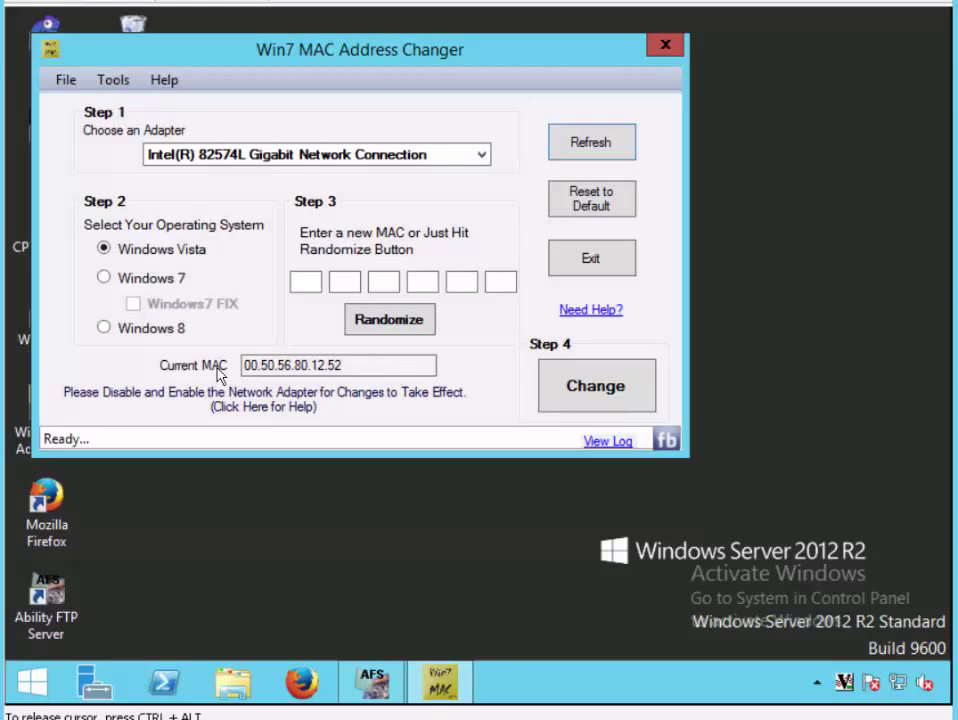
drag(362, 62, 496, 74)
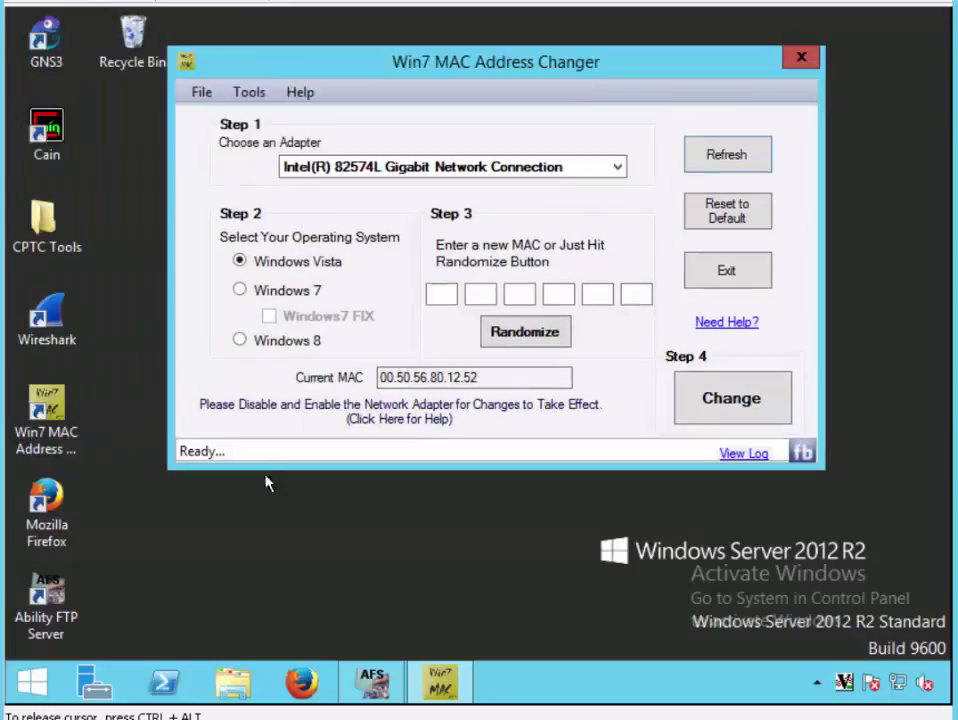
Search for "cmd" and open Command Prompt as administrator
click(33, 684)
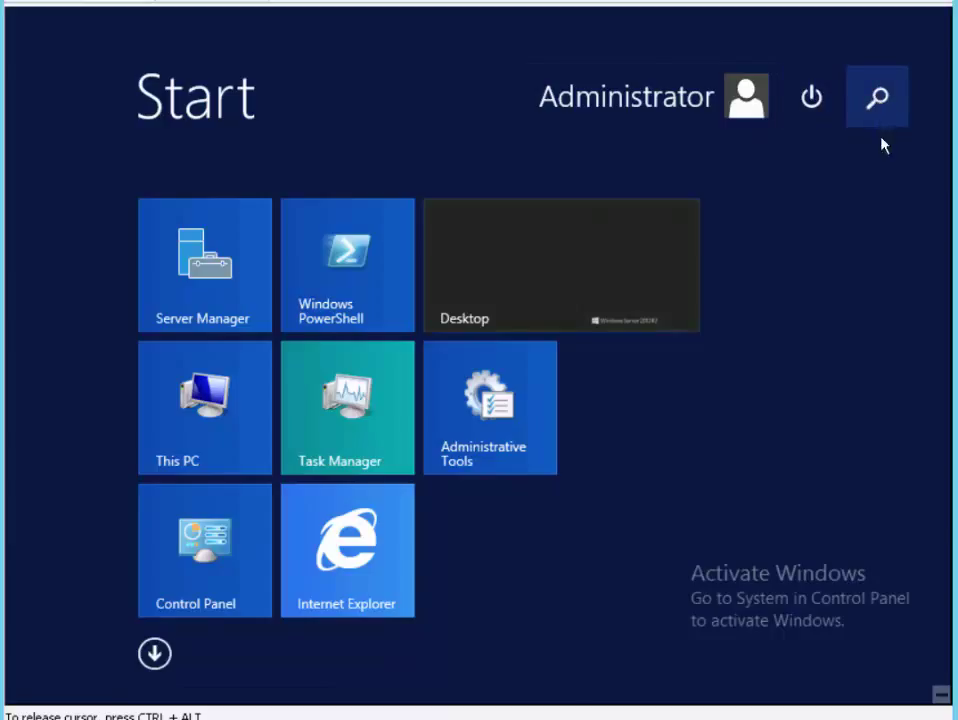
click(886, 106)
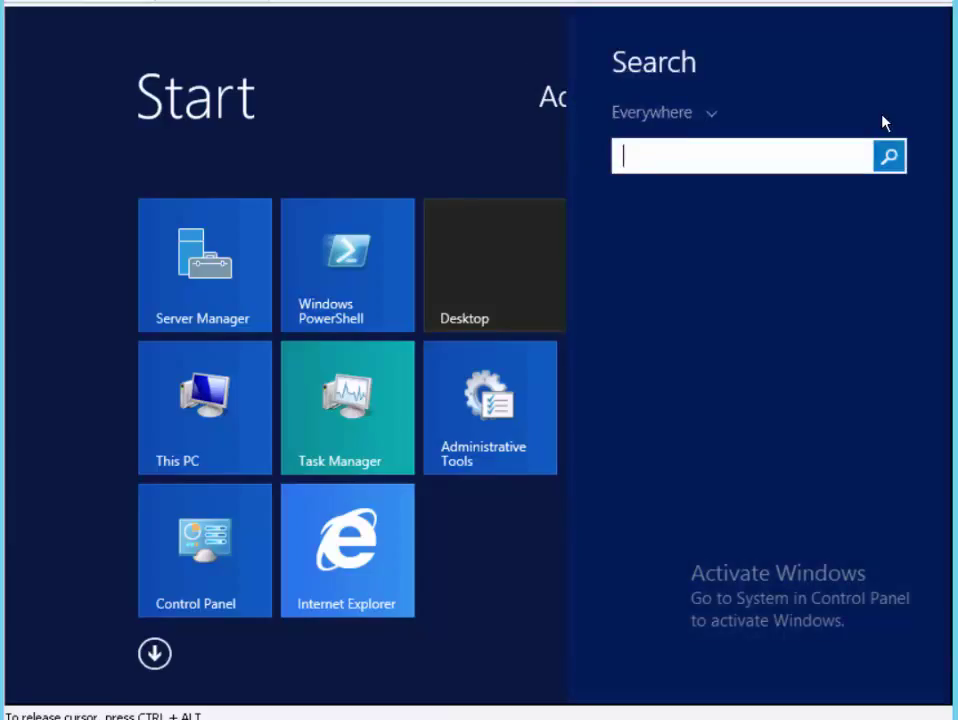
text(cmd)
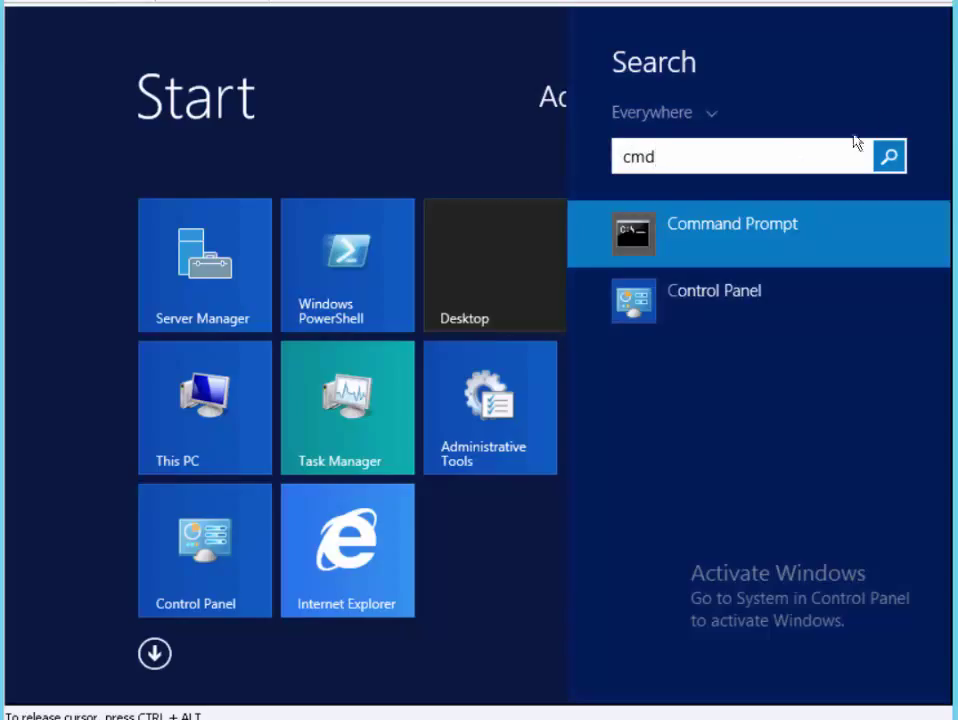
right_click(650, 230)
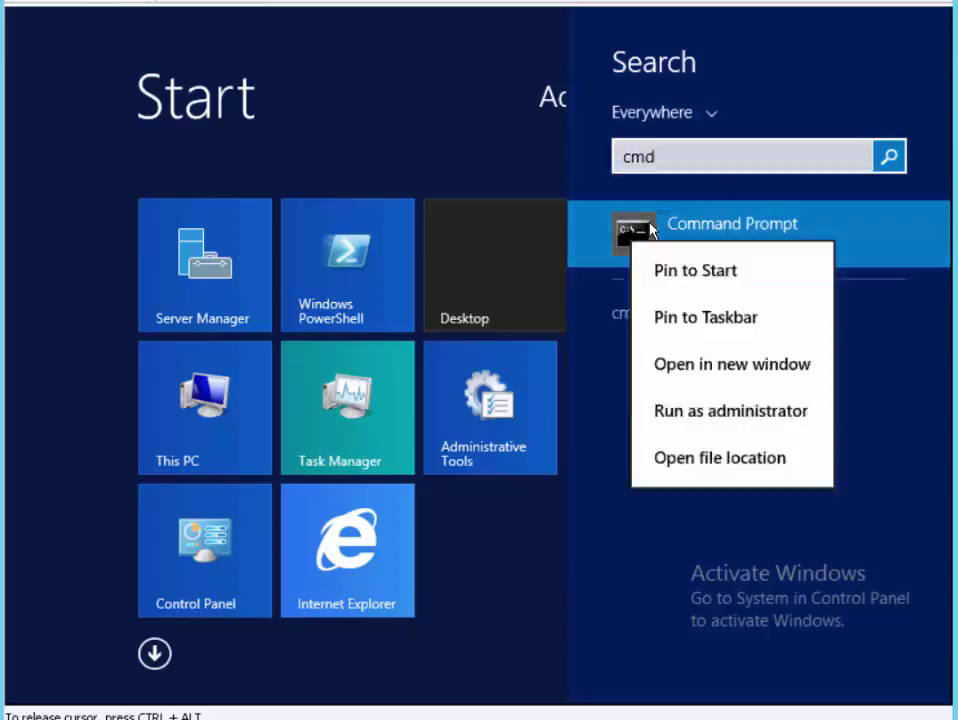
click(699, 412)
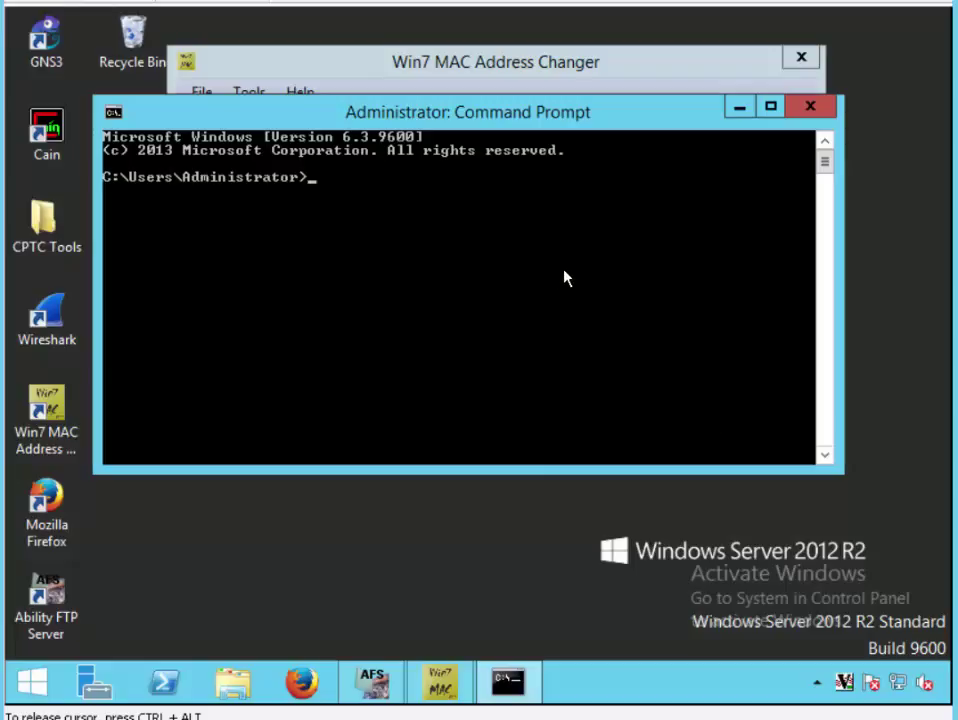
Run "ipconfig /all", check the Ethernet adapter's physical address, and minimize Command Prompt
text(ipconfig /all)
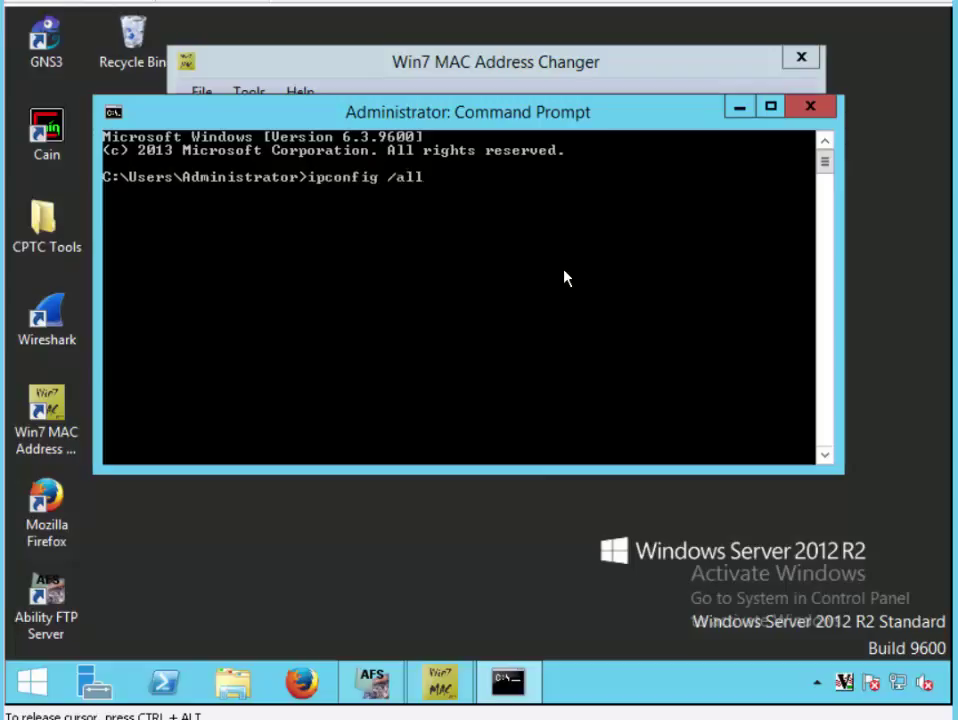
key(Return)
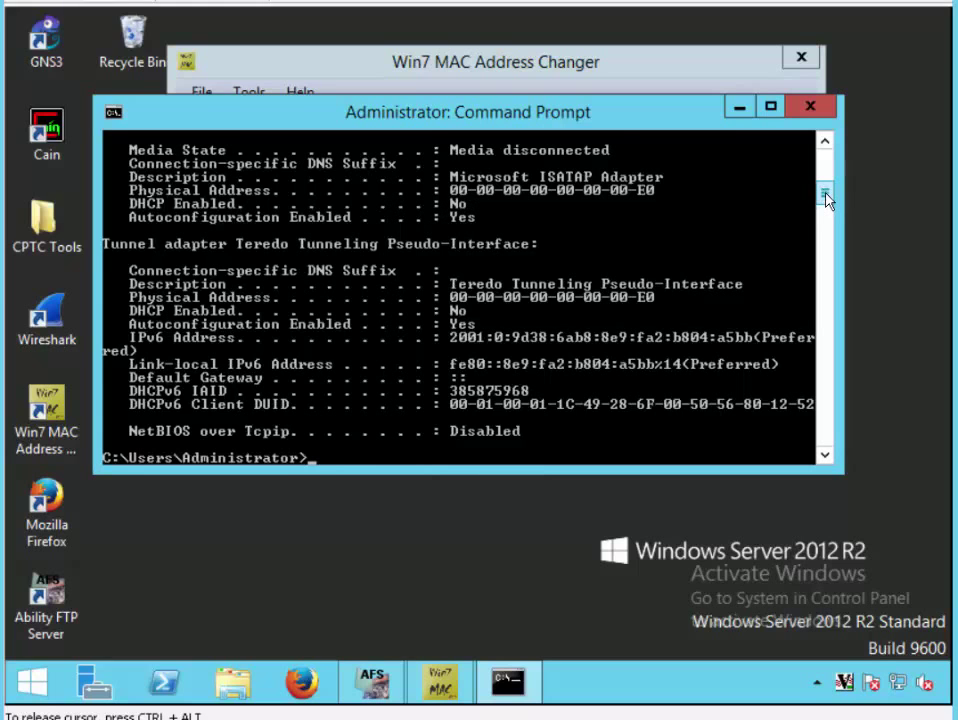
mouse_move(826, 197)
mouse_down()
mouse_move(825, 155)
mouse_move(828, 178)
mouse_up()
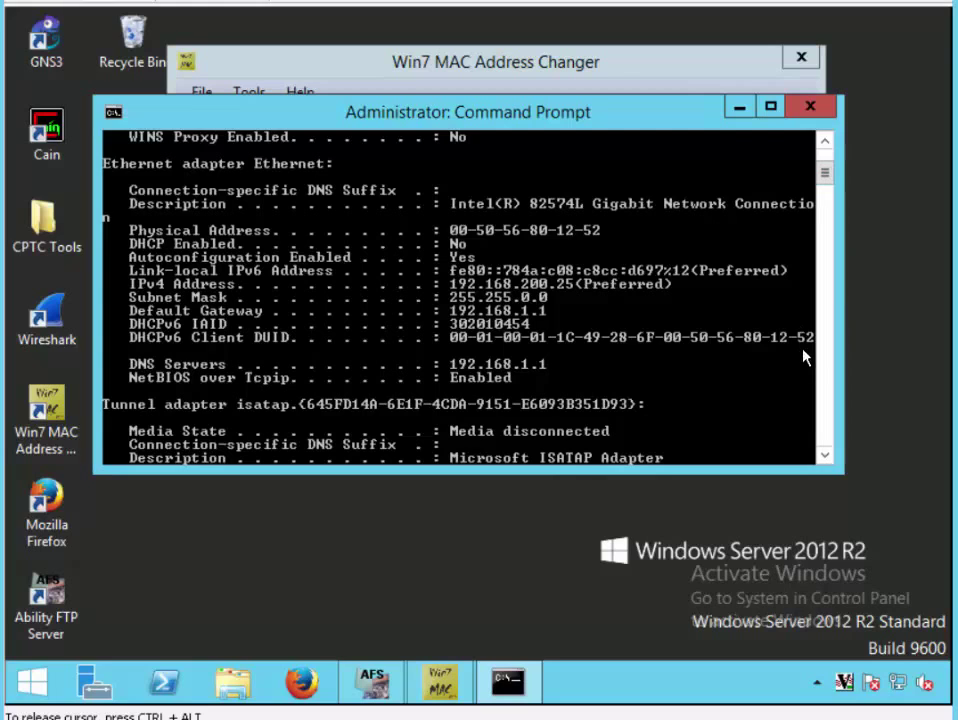
click(739, 109)
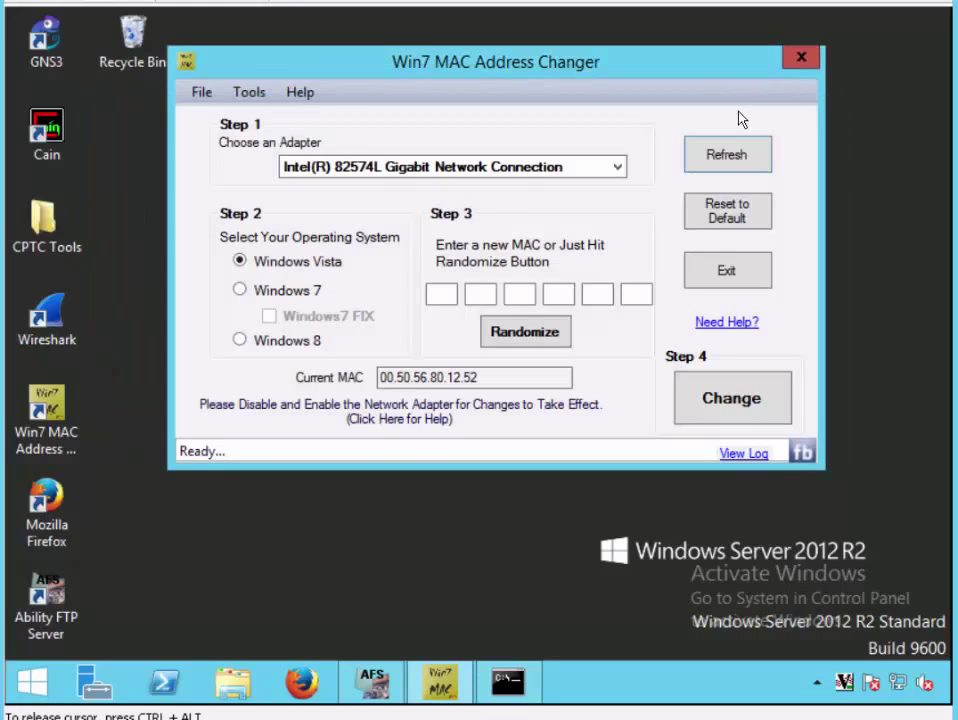
Keep Intel(R) 82574L Gigabit Network Connection as the adapter and select Windows 8 as the operating system
click(616, 168)
click(620, 172)
click(295, 341)
Randomize the new MAC address several times, apply the change to the adapter, and dismiss the information message
click(516, 343)
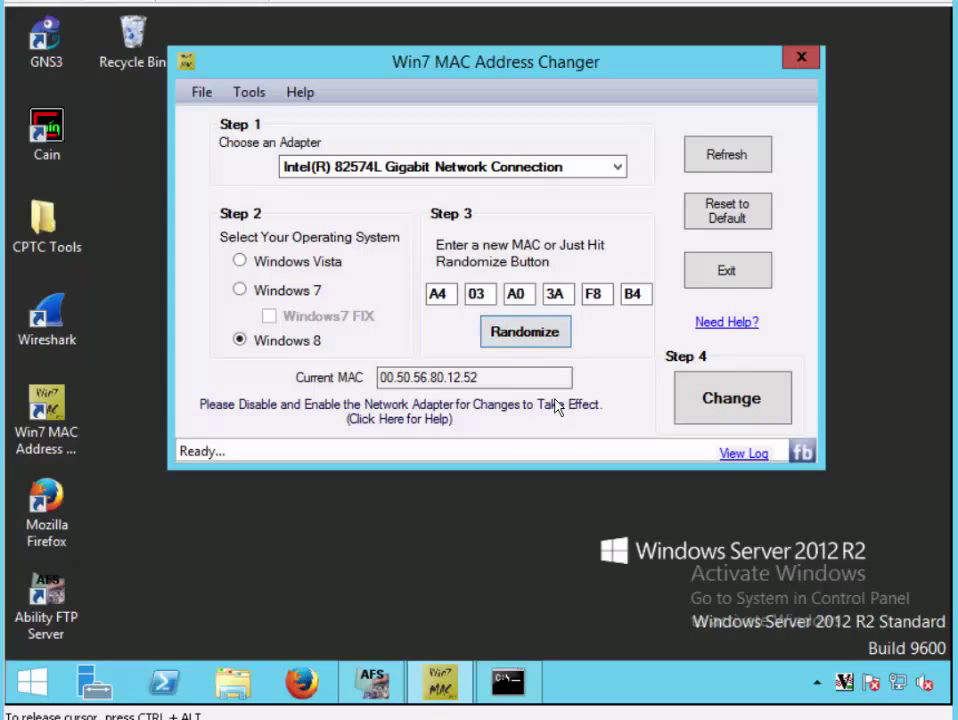
click(522, 336)
click(528, 338)
click(528, 338)
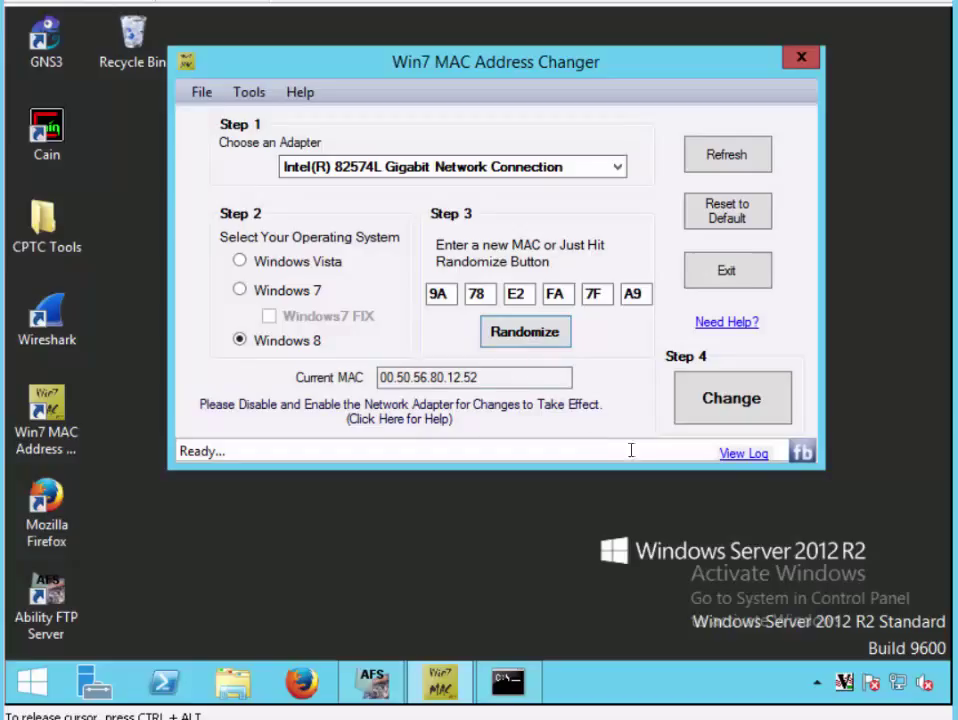
click(758, 404)
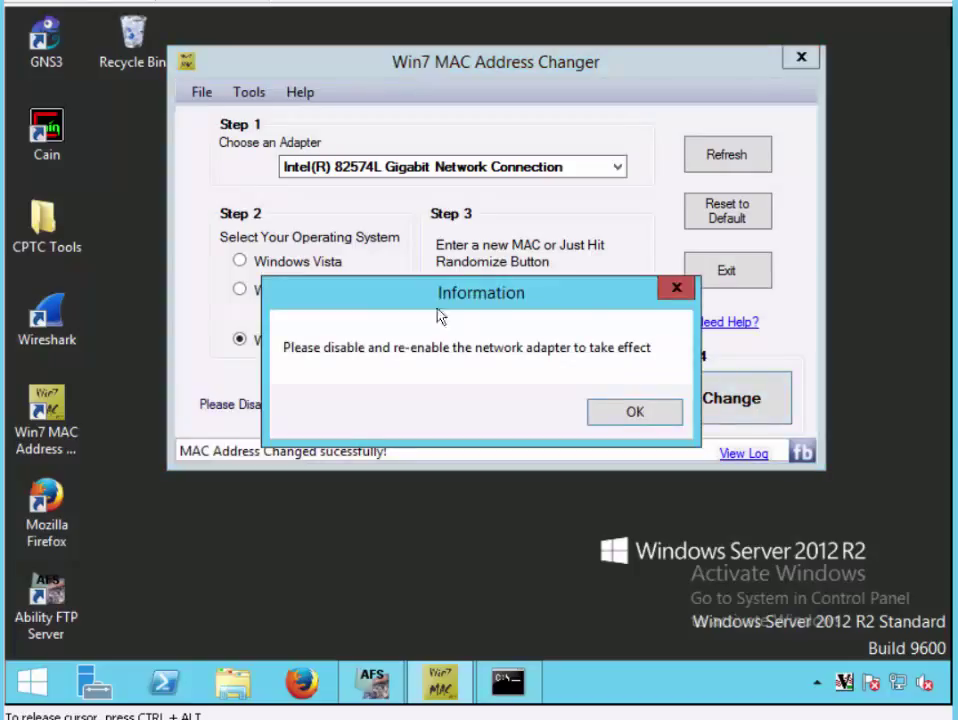
click(618, 417)
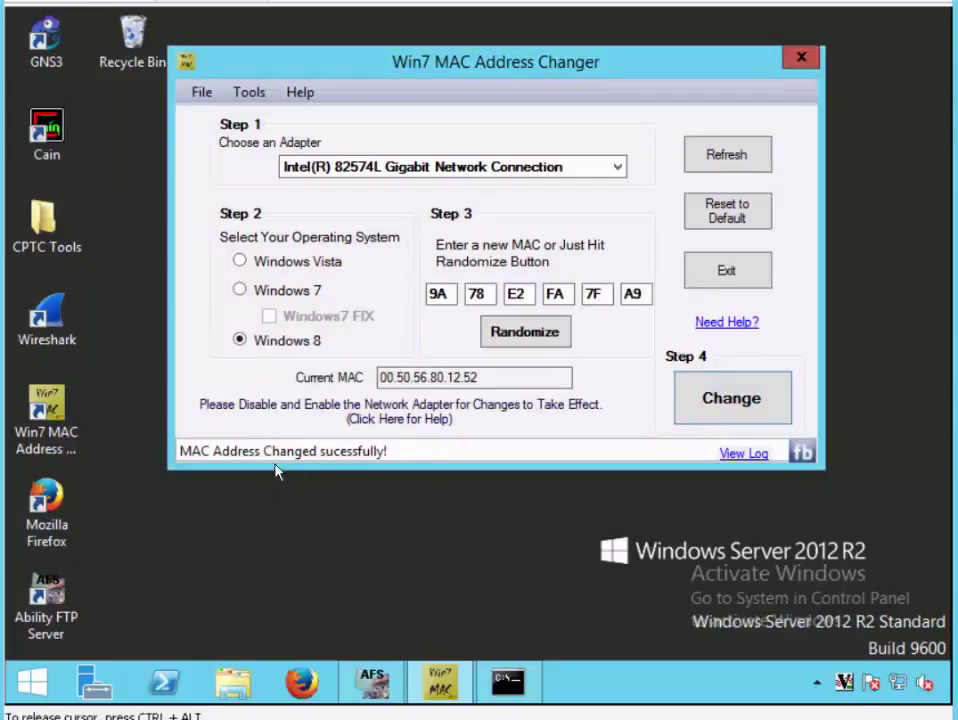
click(897, 684)
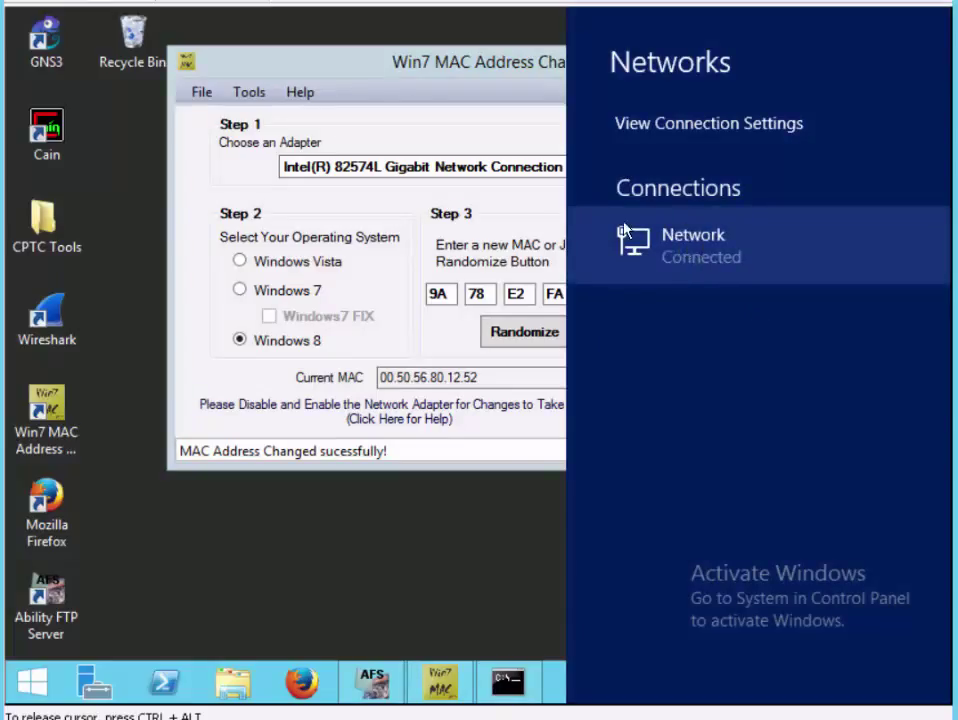
key(Escape)
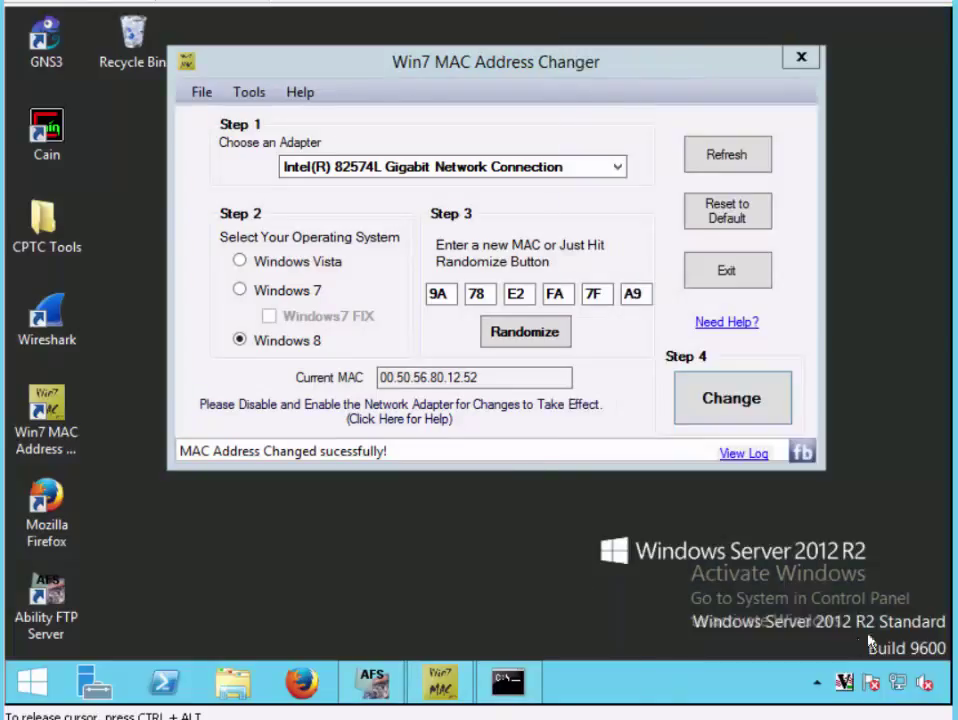
click(897, 683)
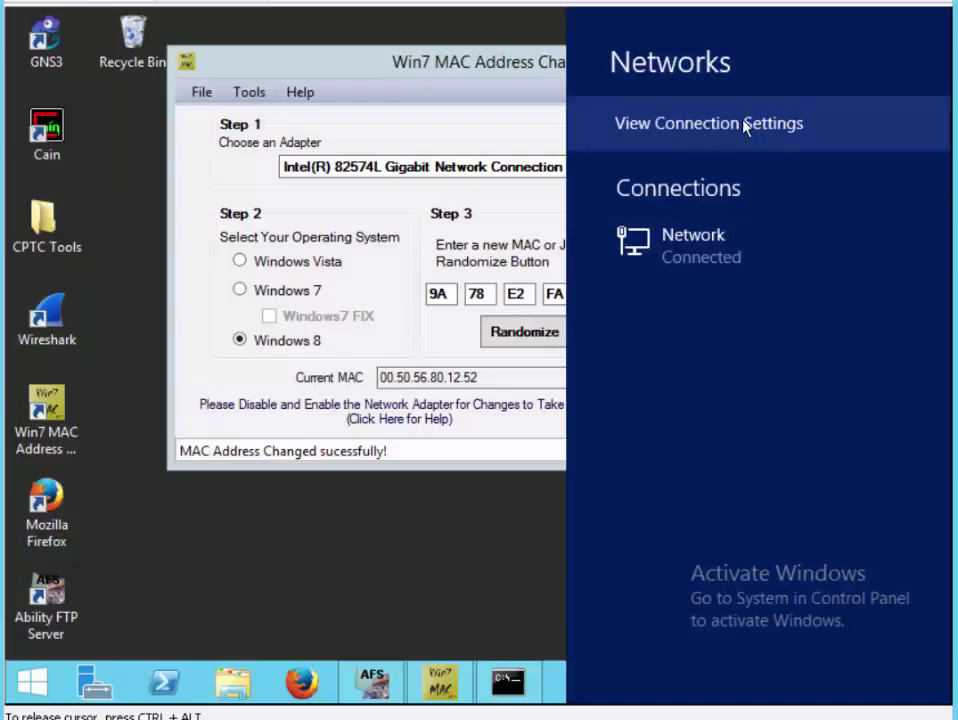
click(462, 560)
Open Control Panel's Network and Sharing Center and go to the adapter settings
click(30, 683)
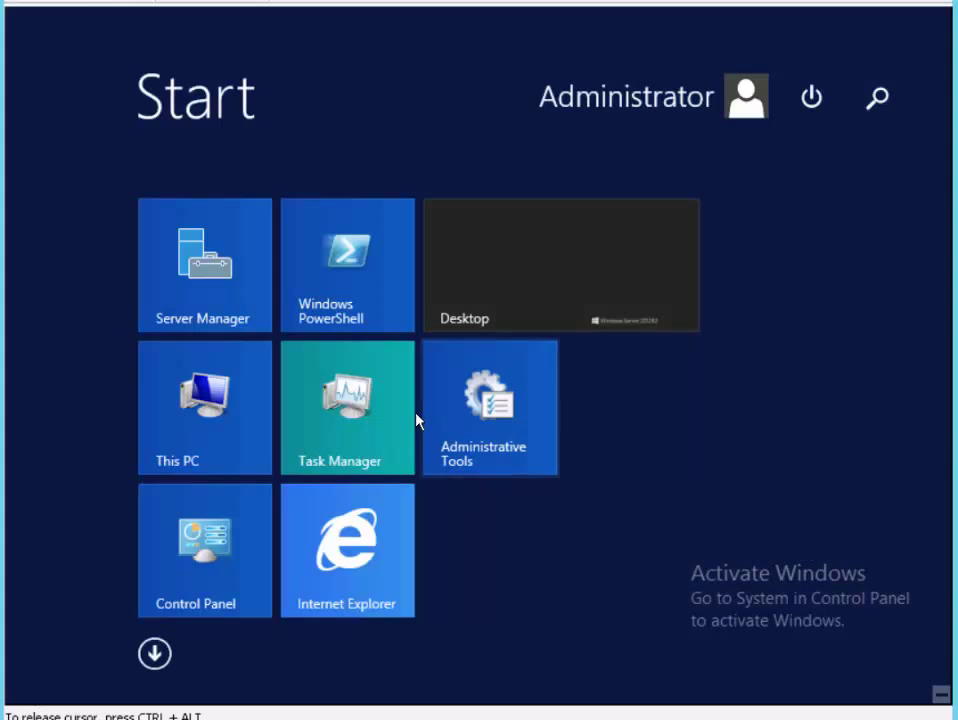
click(236, 591)
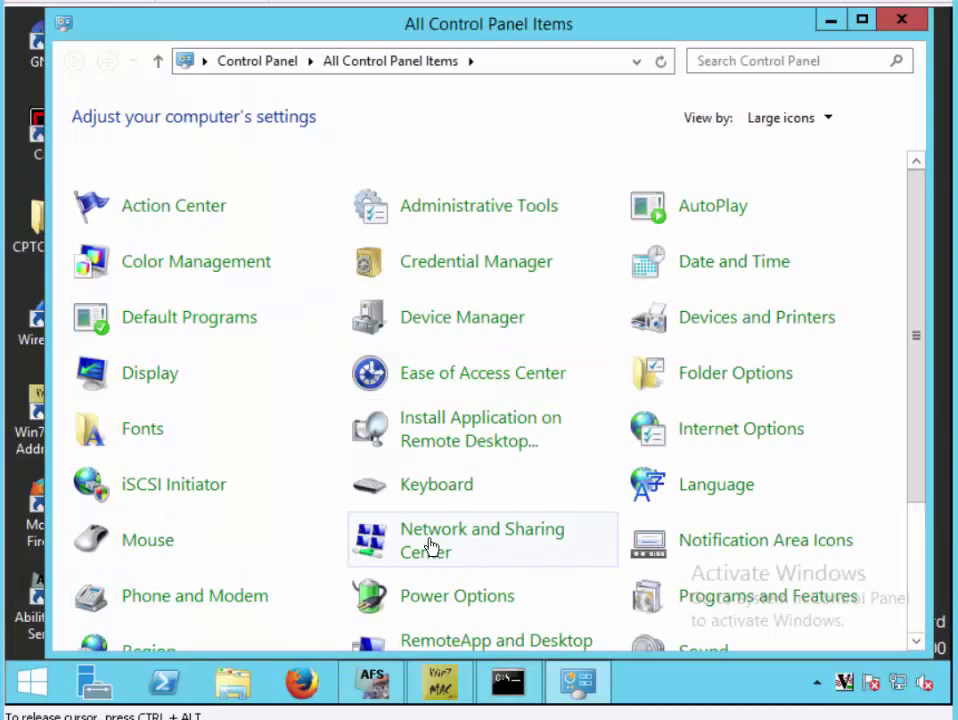
click(430, 540)
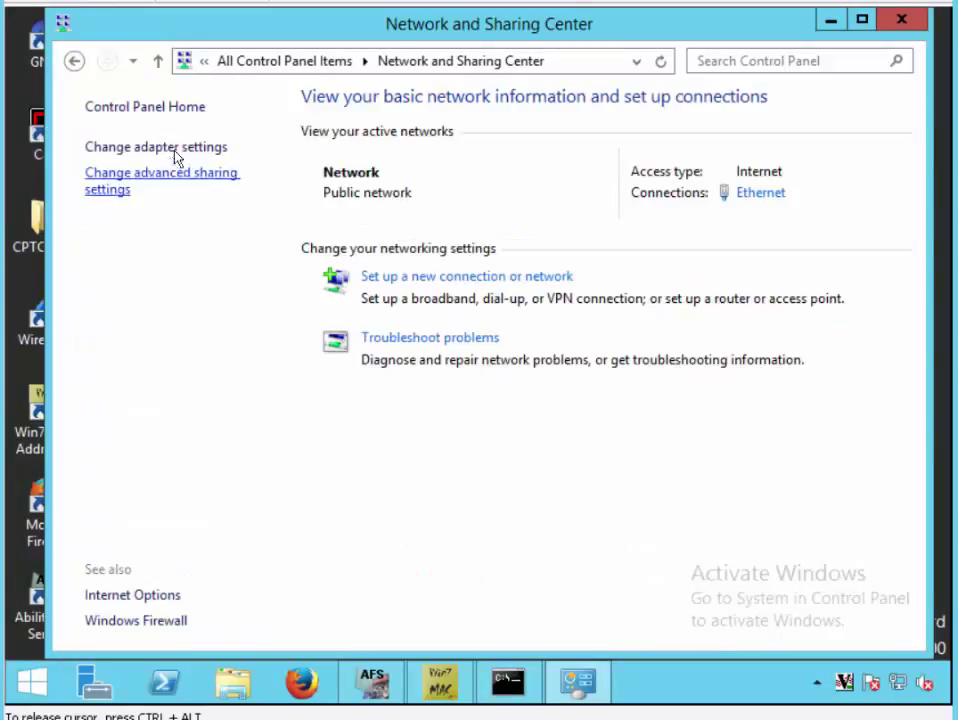
click(182, 148)
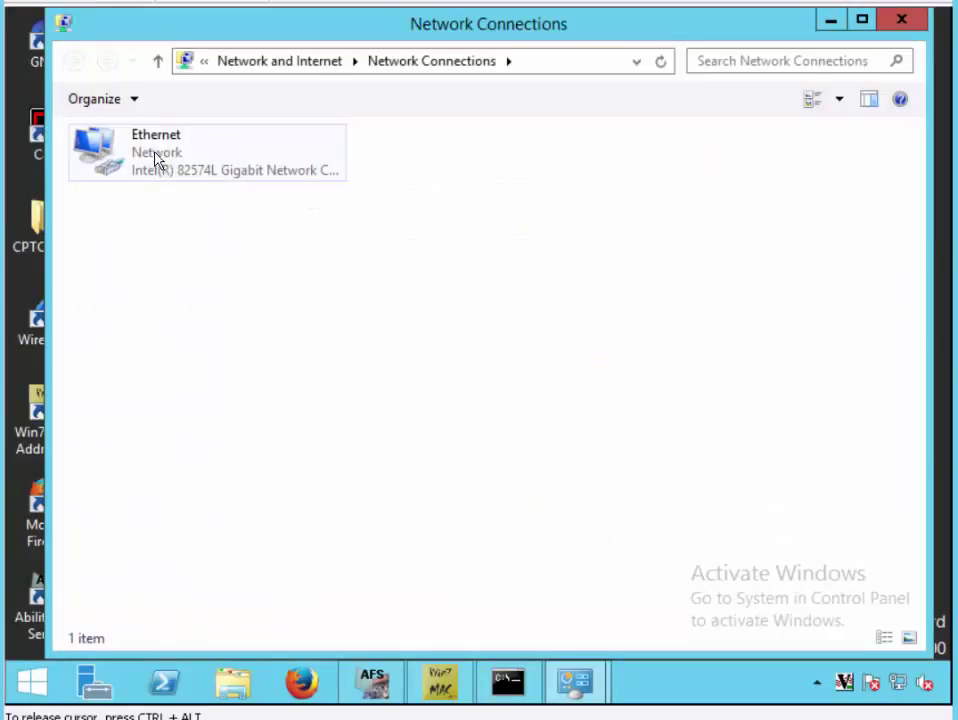
Disable the Ethernet connection and enable it again
right_click(157, 155)
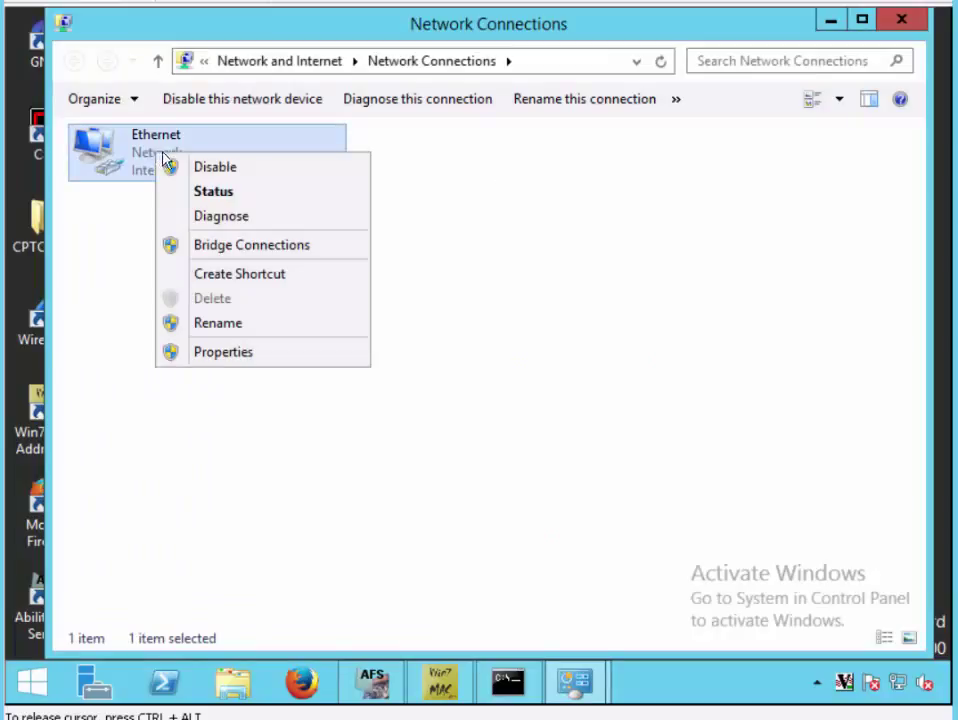
click(205, 172)
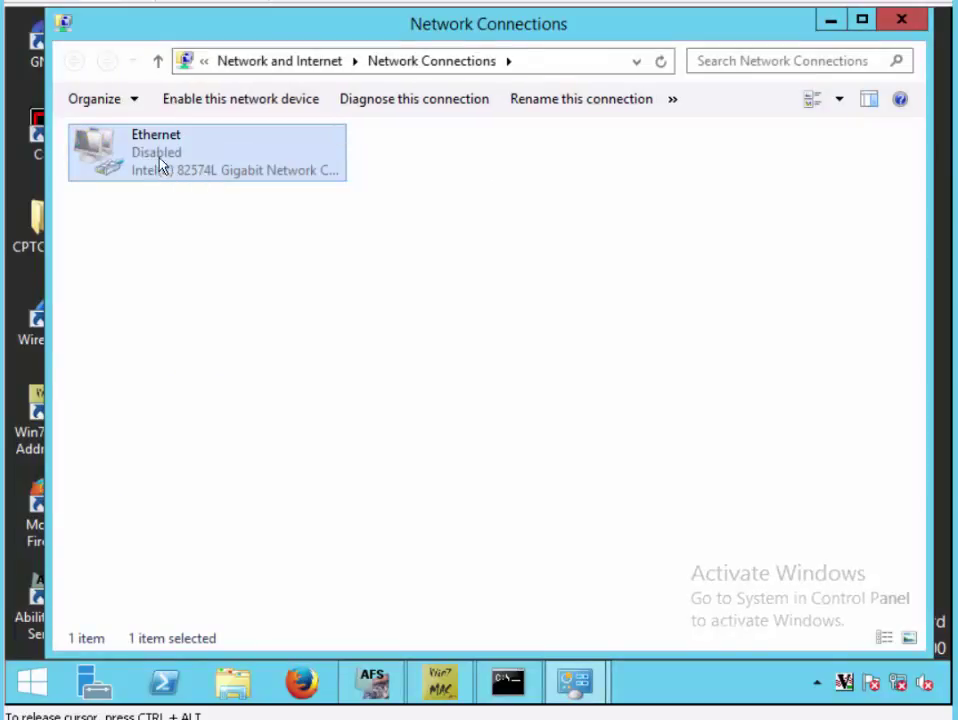
right_click(159, 158)
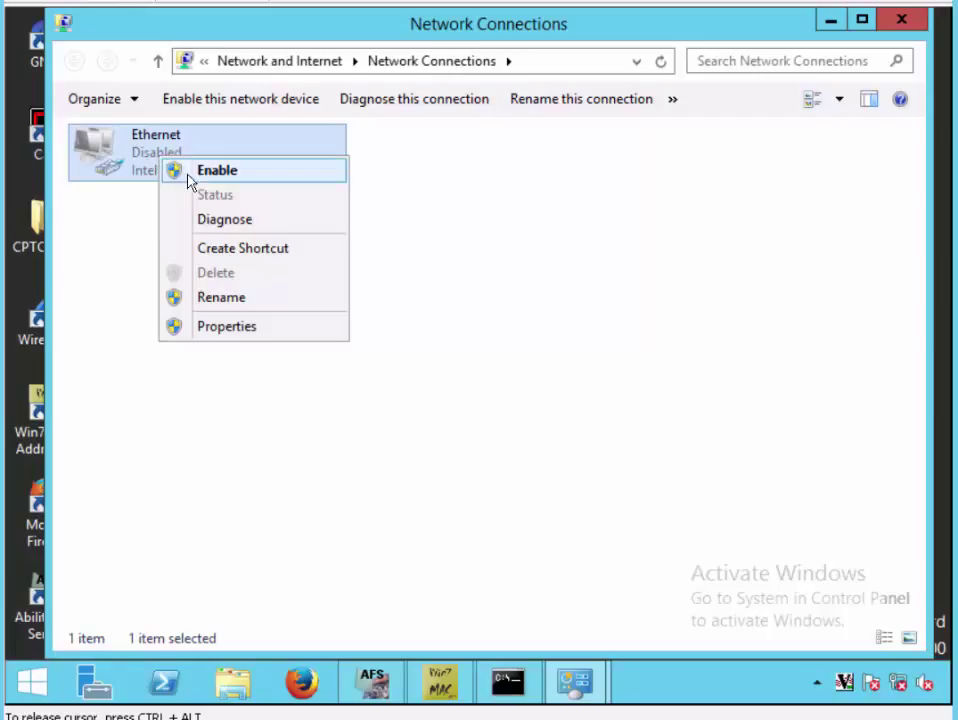
click(195, 173)
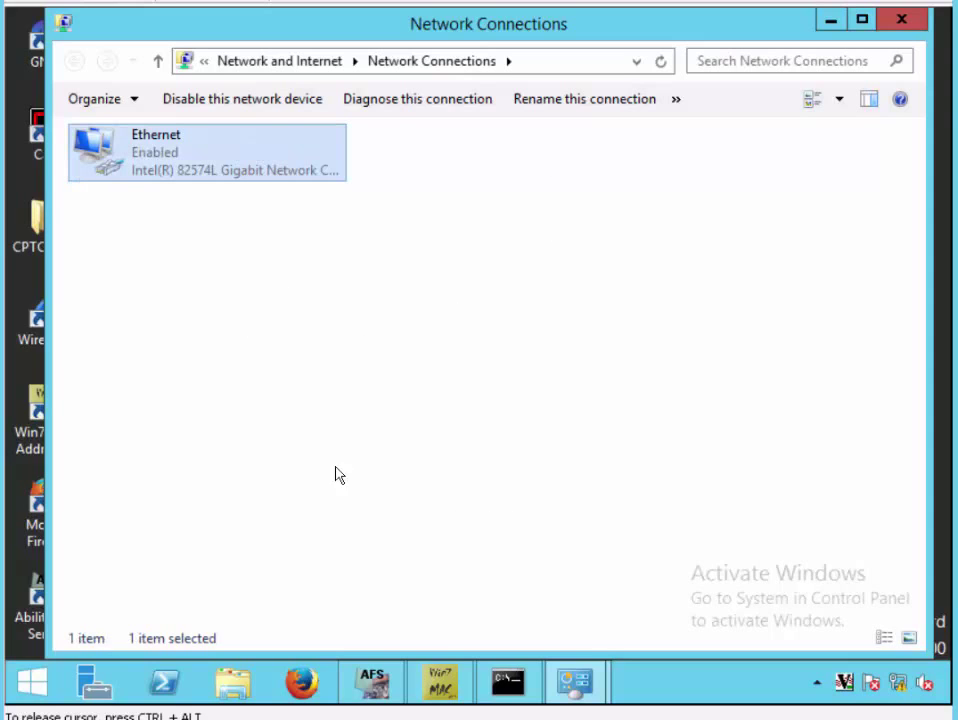
Switch to Command Prompt and mark the Ethernet adapter's physical address in the earlier ipconfig output
click(510, 690)
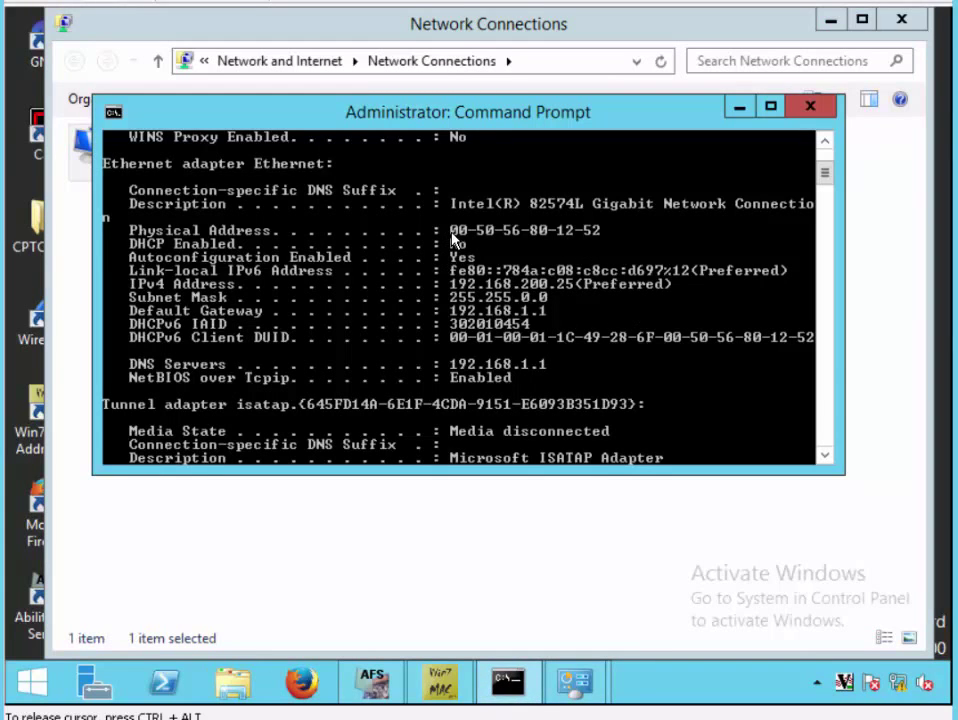
right_click(613, 240)
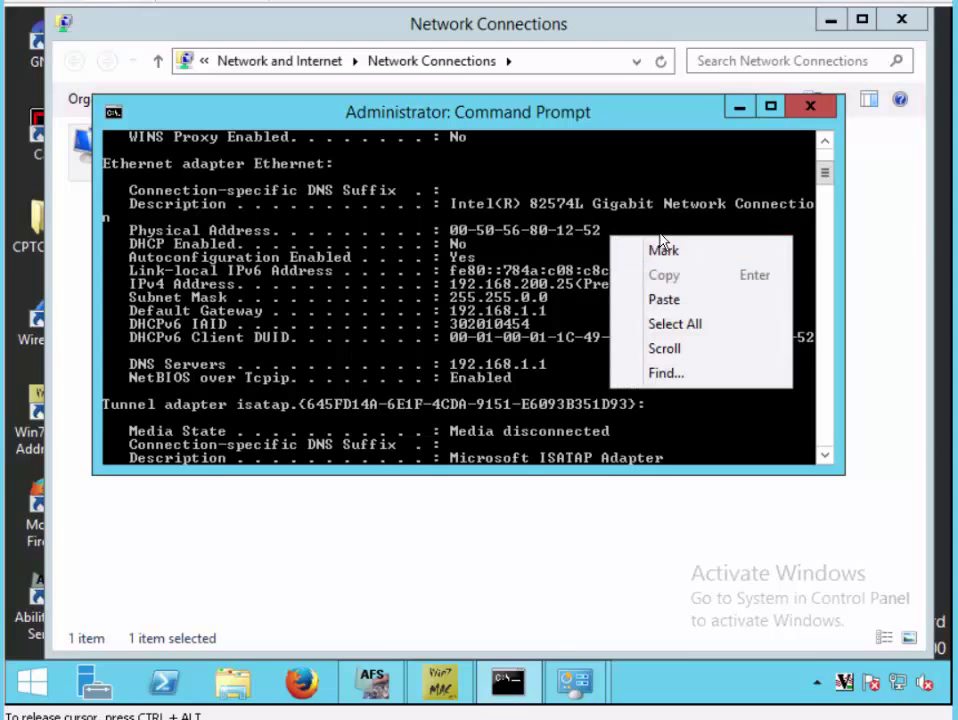
click(616, 250)
drag(600, 232, 442, 236)
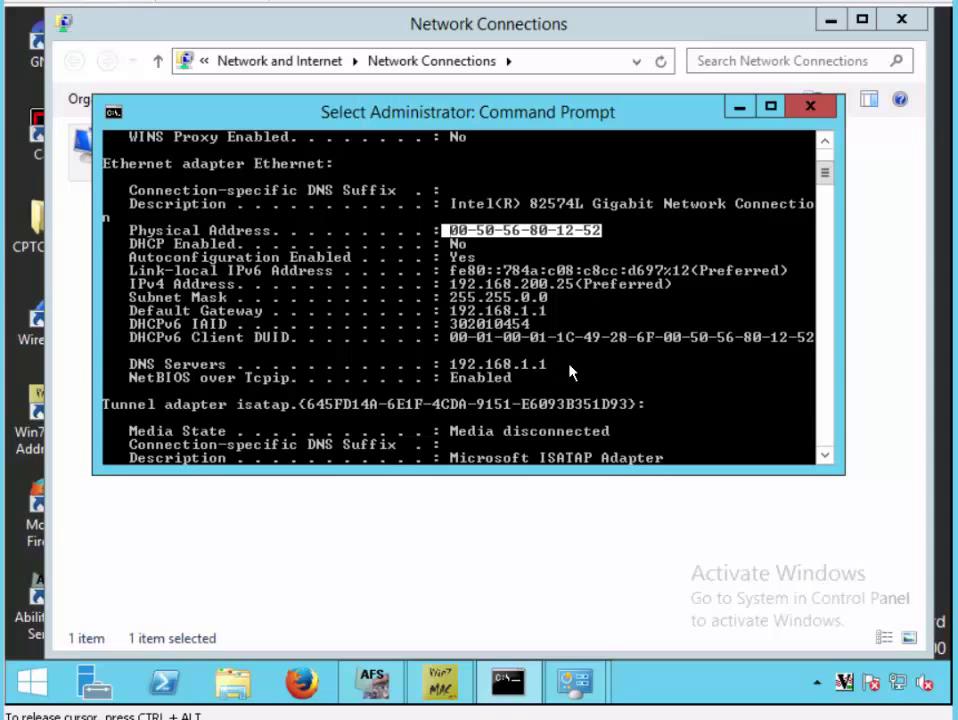
key(Return)
Run "ipconfig /all" again and mark the Ethernet adapter's physical address in the new output for comparison
key(Up)
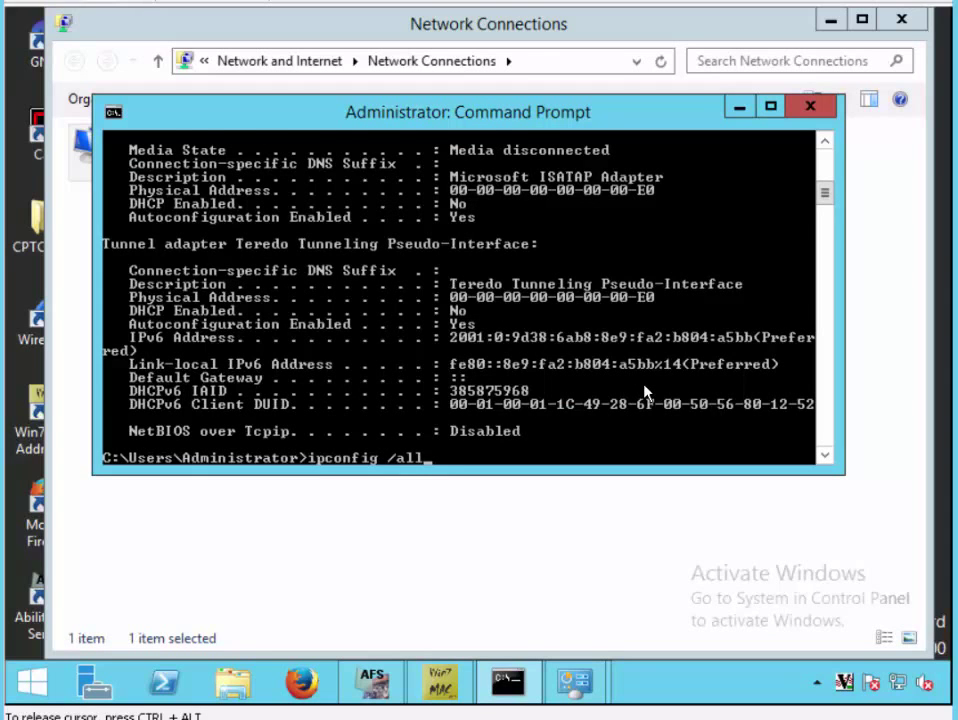
key(Return)
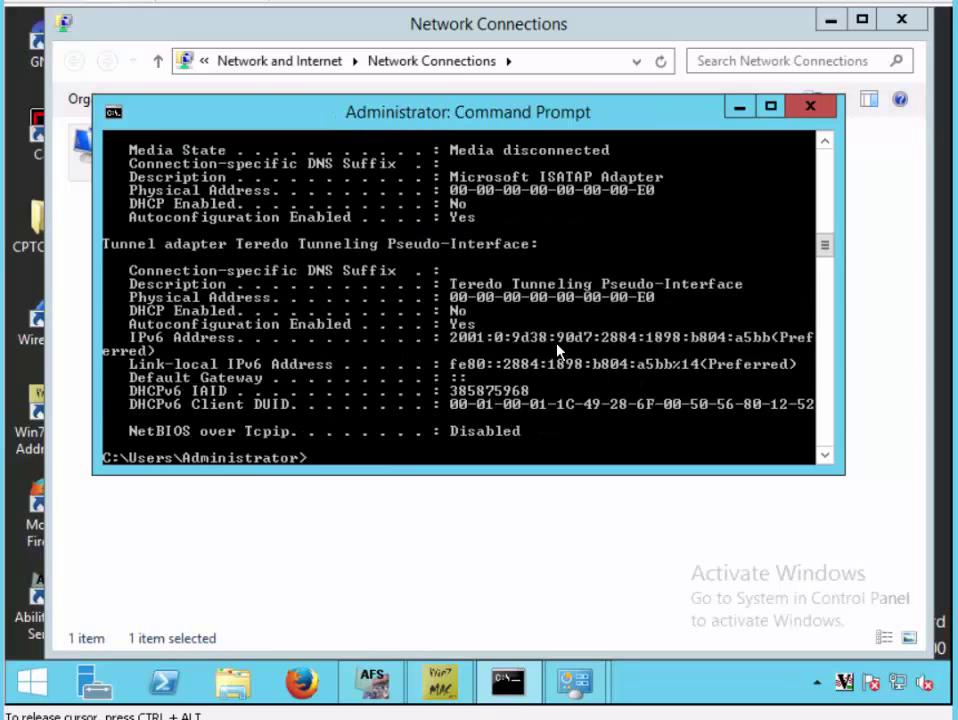
scroll(557, 349, up, 10)
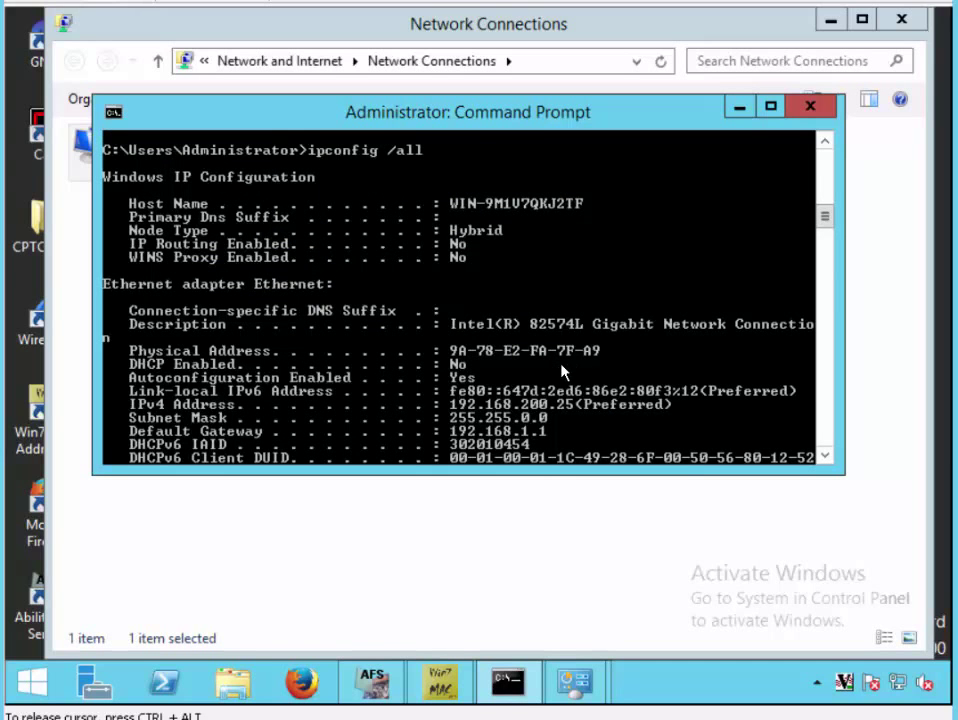
right_click(563, 372)
click(612, 381)
click(597, 352)
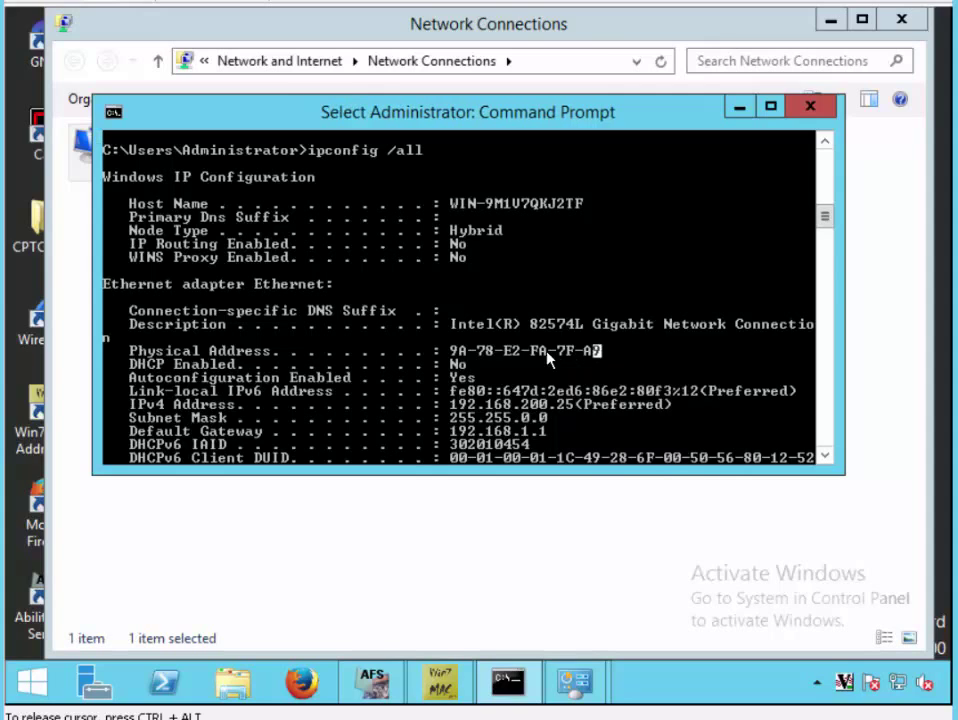
drag(549, 360, 442, 357)
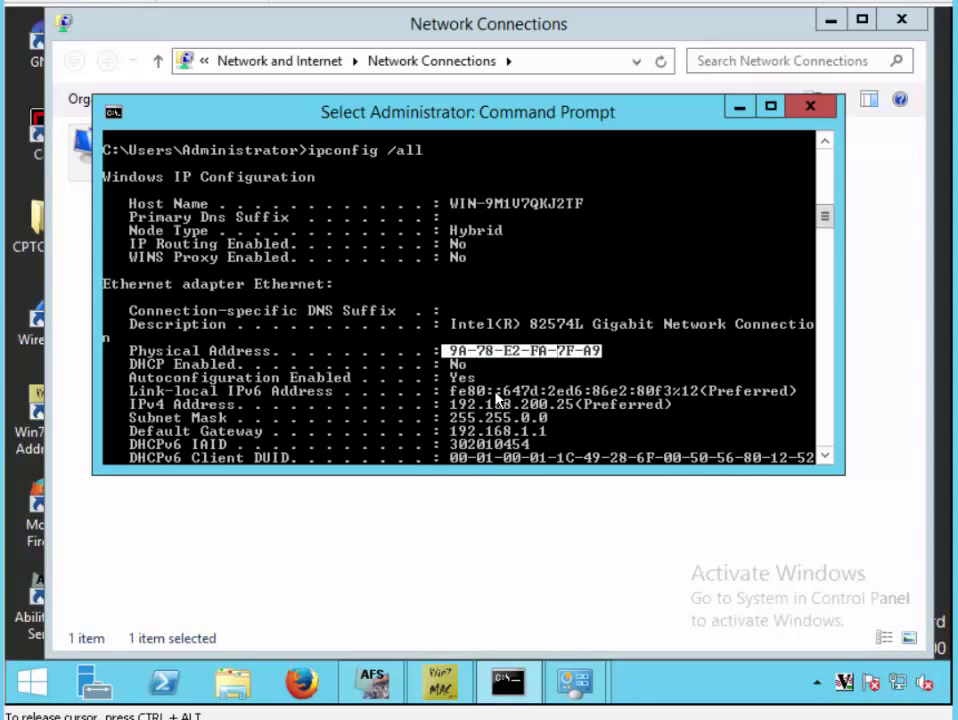